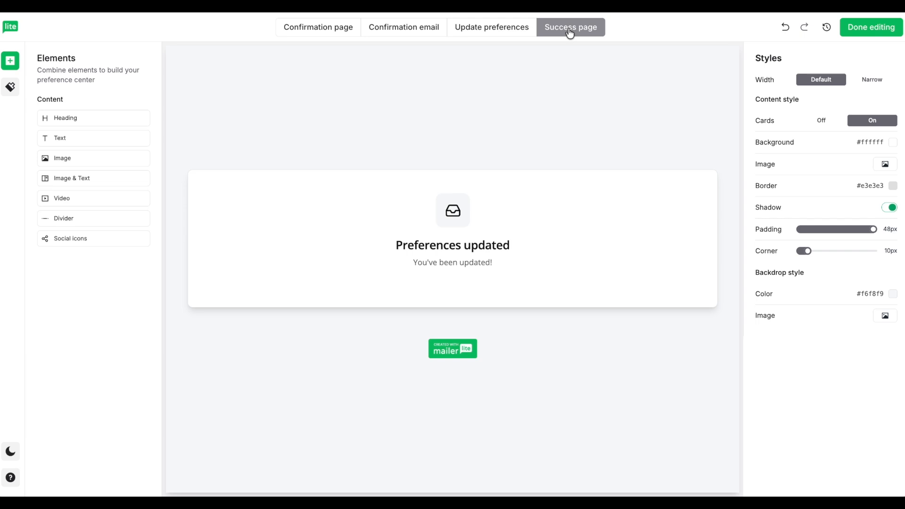
Review the Confirmation page and email, then select the Update preferences heading and Frequency blocks
left_click(323, 34)
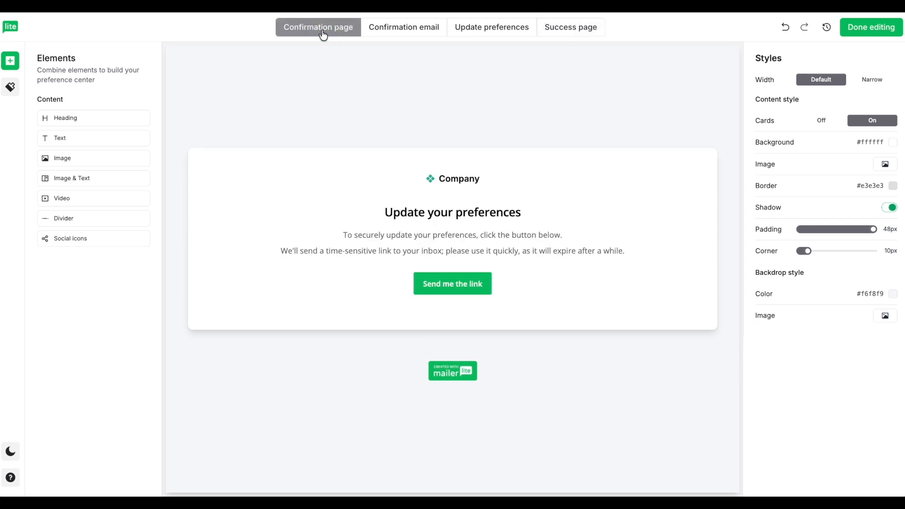
left_click(392, 30)
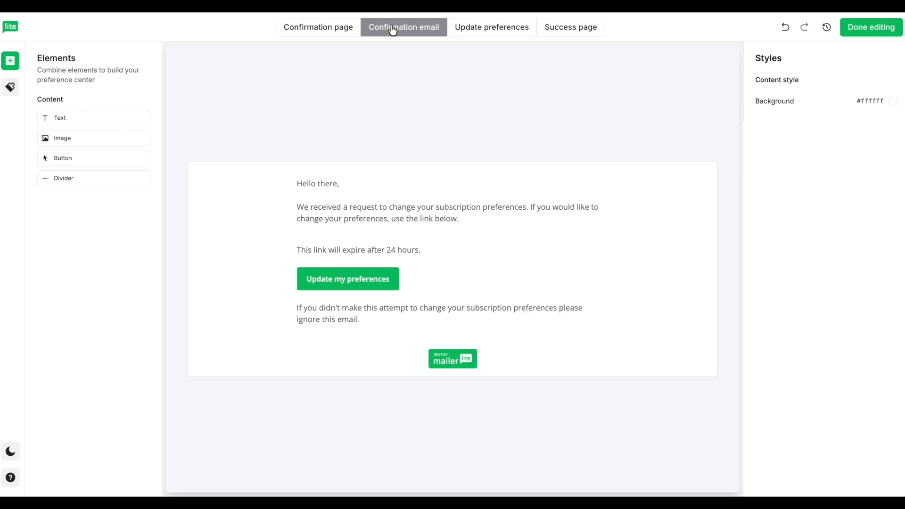
left_click(480, 31)
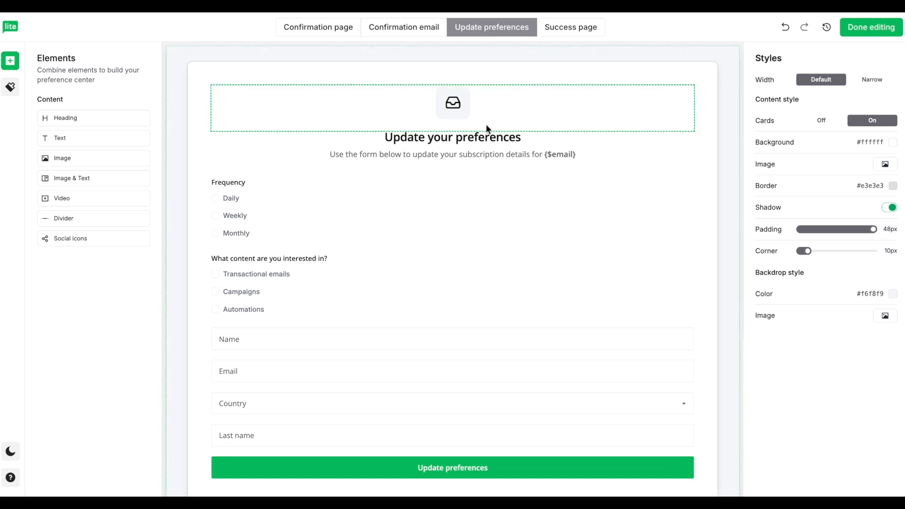
left_click(487, 137)
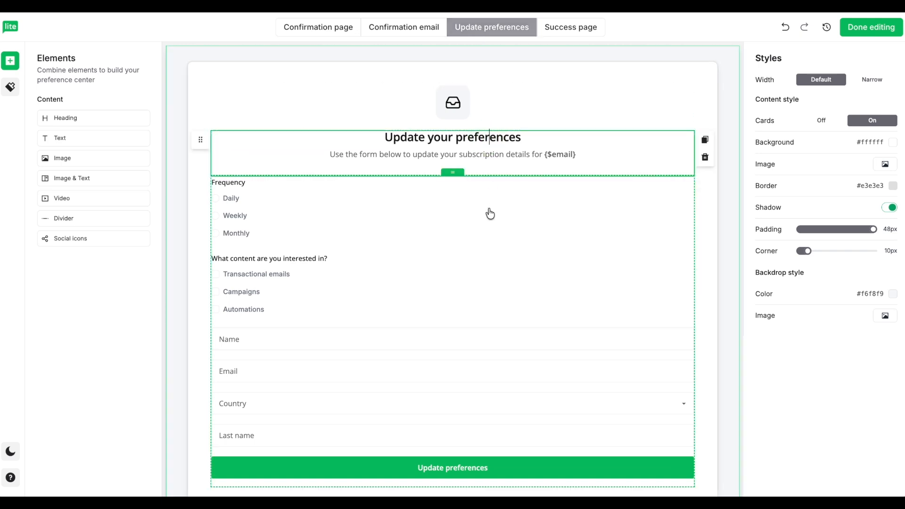
left_click(453, 205)
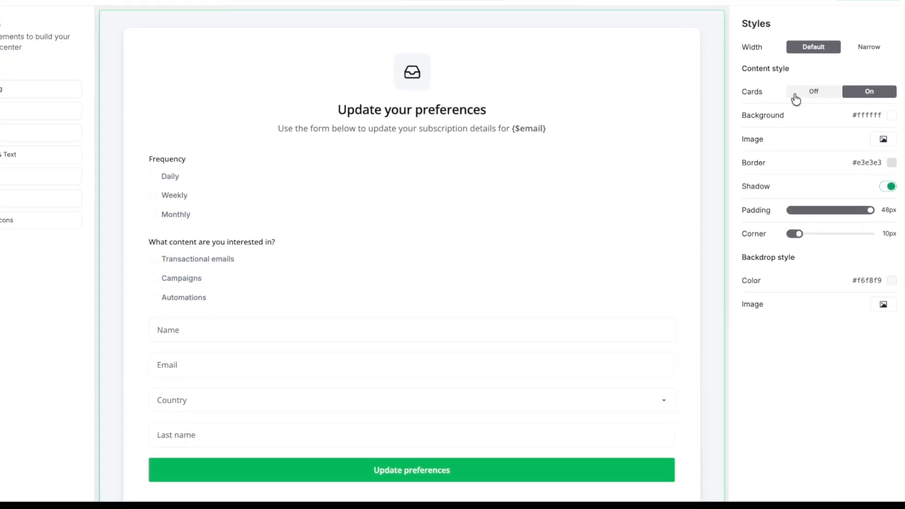
Try Narrow/Default width, Cards off/on, tweak padding and corner rounding, then select the content-interests question
left_click(854, 50)
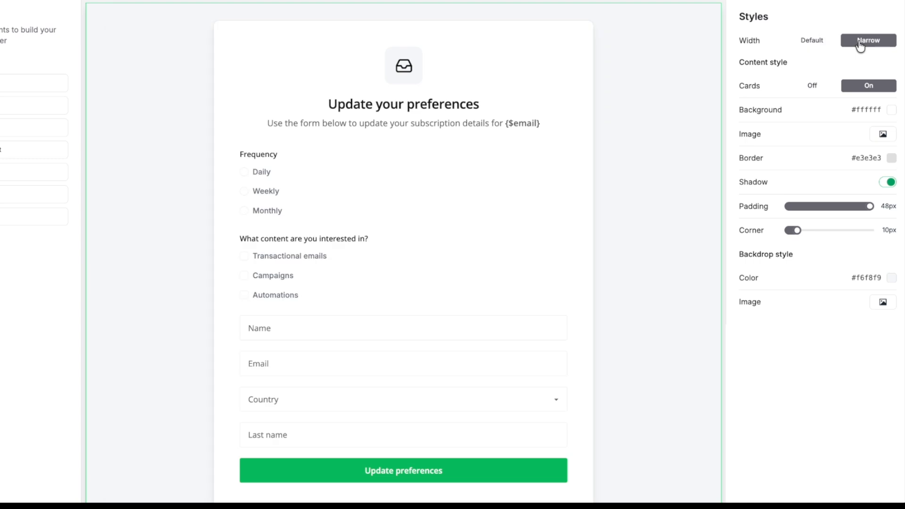
left_click(813, 42)
left_click(817, 87)
left_click(867, 86)
mouse_move(870, 206)
left_mouse_down()
mouse_move(803, 207)
mouse_move(870, 208)
left_mouse_up()
mouse_move(797, 231)
left_mouse_down()
mouse_move(829, 231)
mouse_move(804, 230)
left_mouse_up()
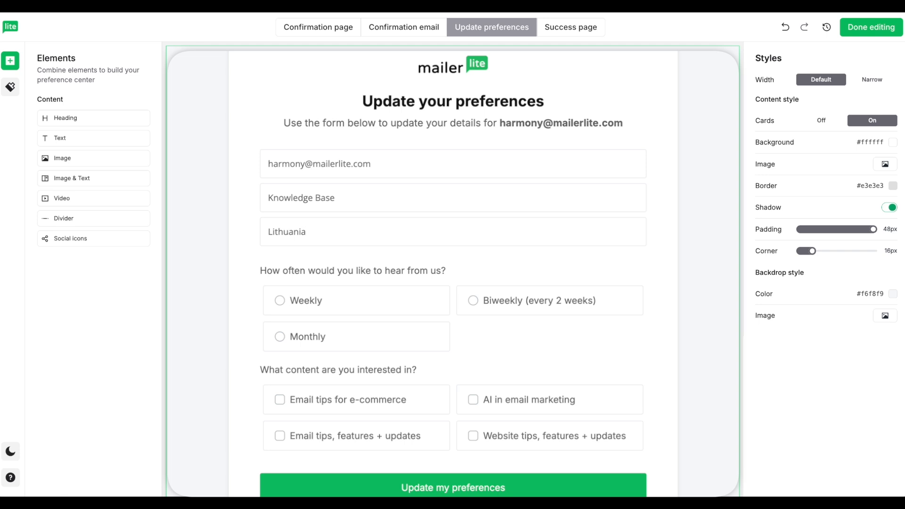
left_click(636, 309)
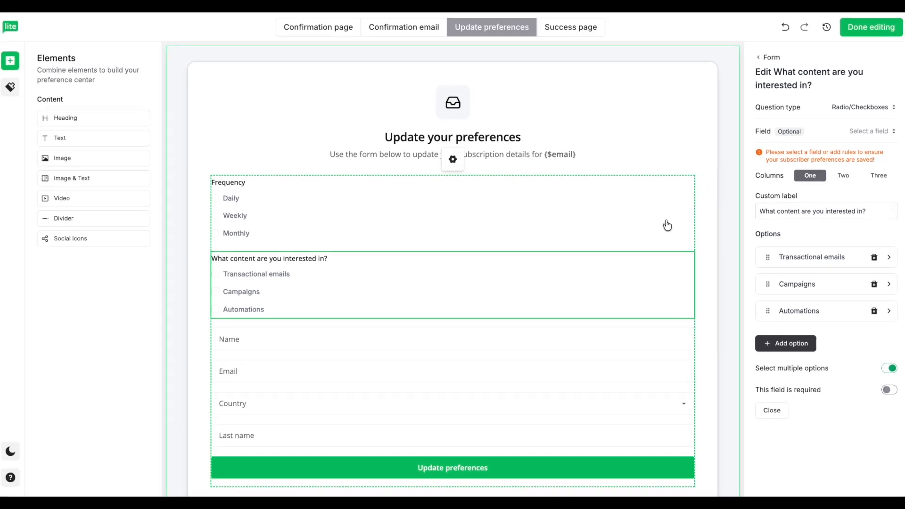
Add a required Input question labelled 'What's your favorite color' below the Last name field
left_click(766, 57)
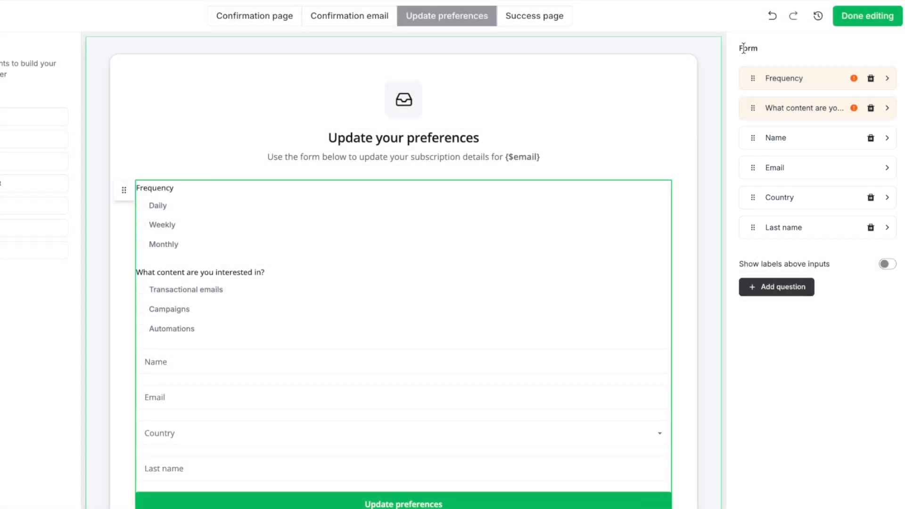
left_click(761, 289)
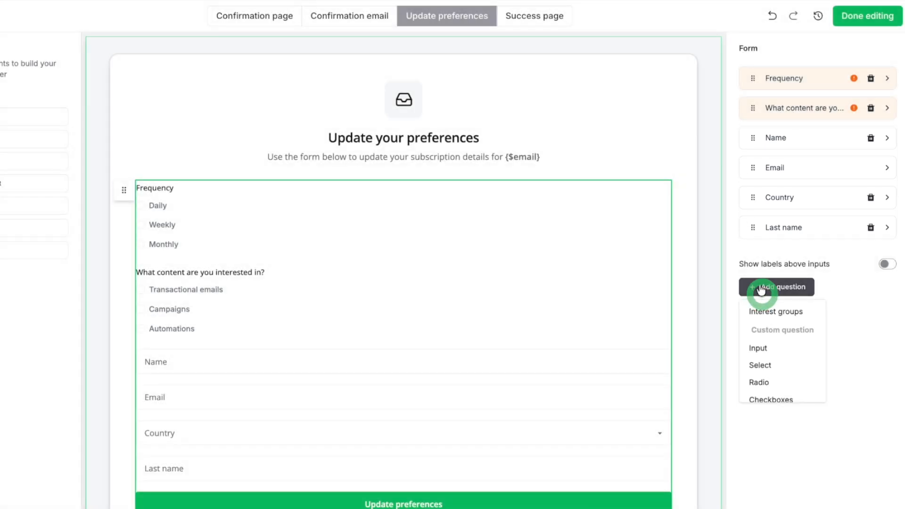
scroll(769, 375, "down", 1)
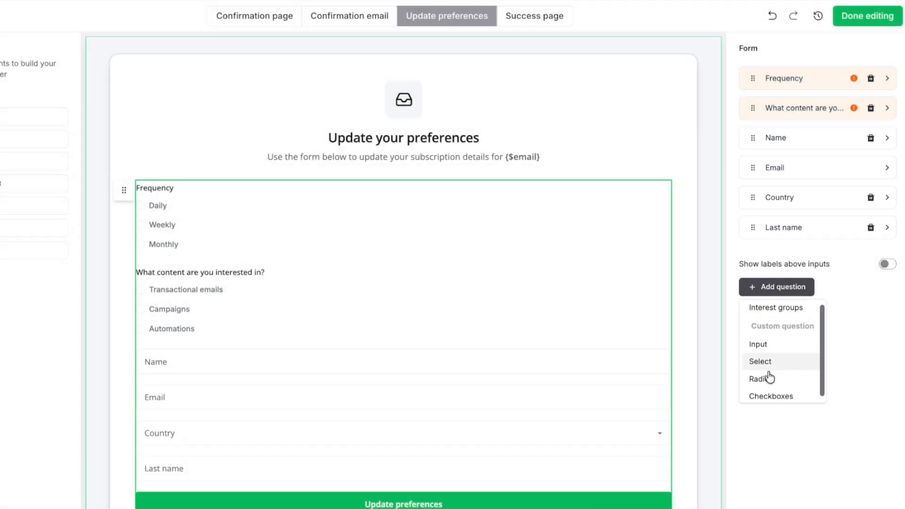
scroll(769, 374, "up", 1)
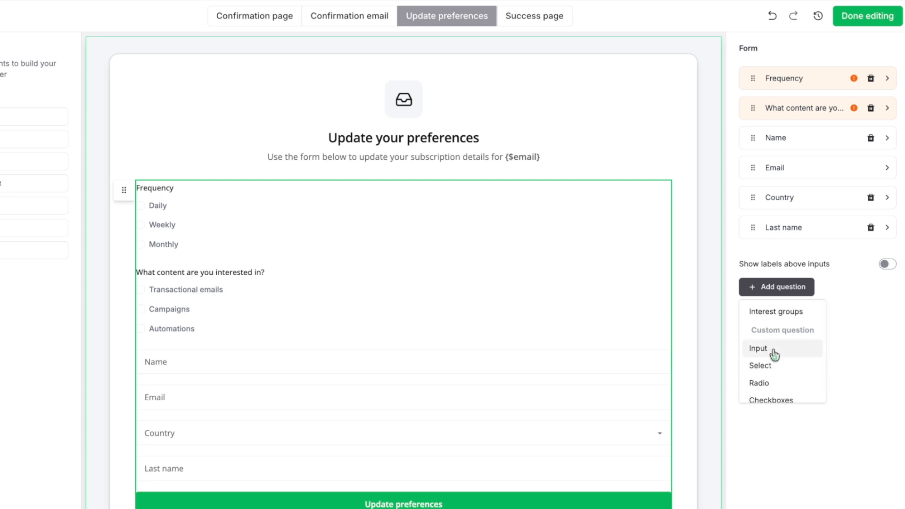
left_click(768, 351)
left_click_drag(775, 162, 743, 162)
type("What's your favorite color?")
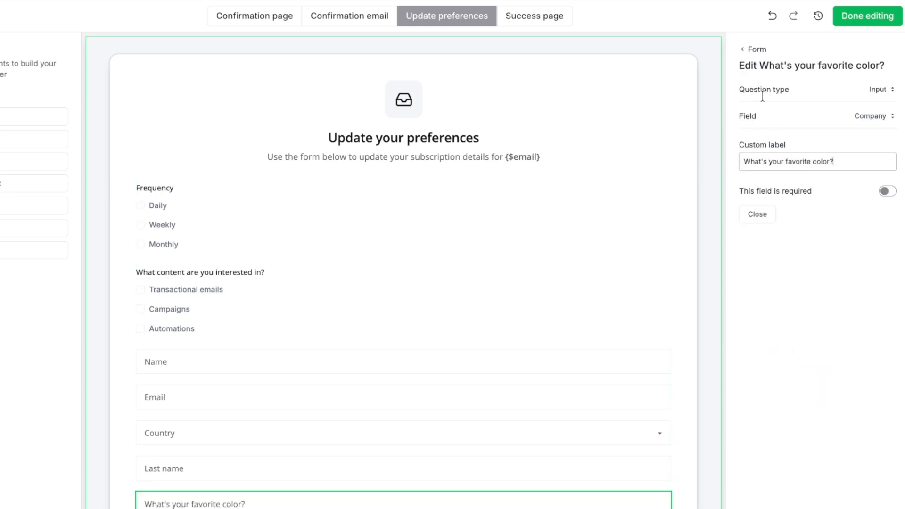
left_click(888, 191)
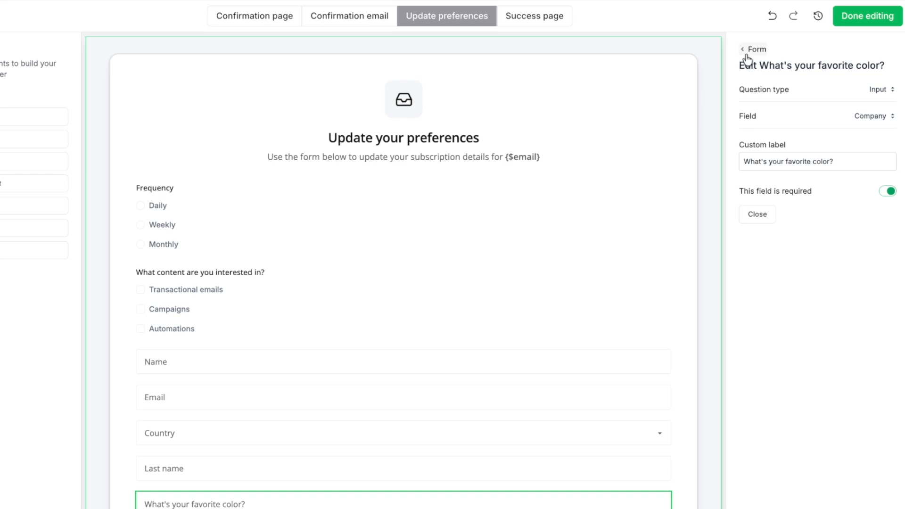
left_click(753, 50)
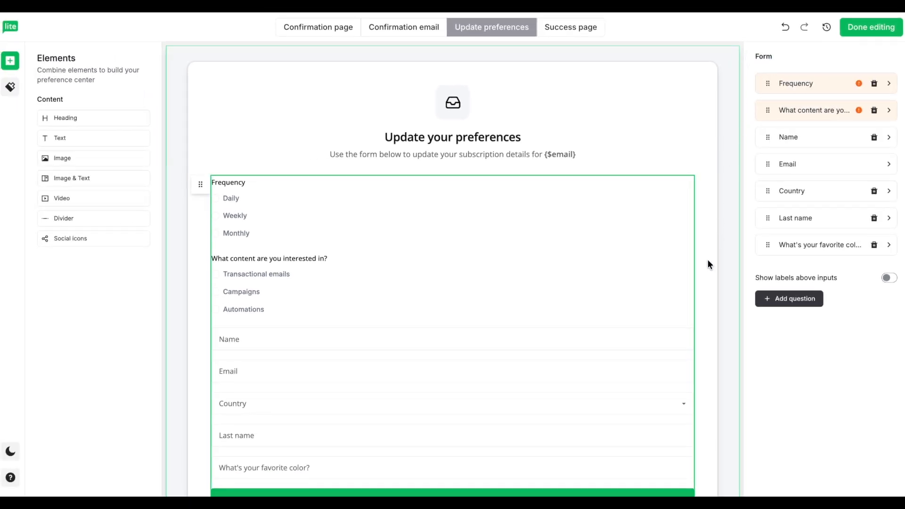
scroll(701, 284, "down", 3)
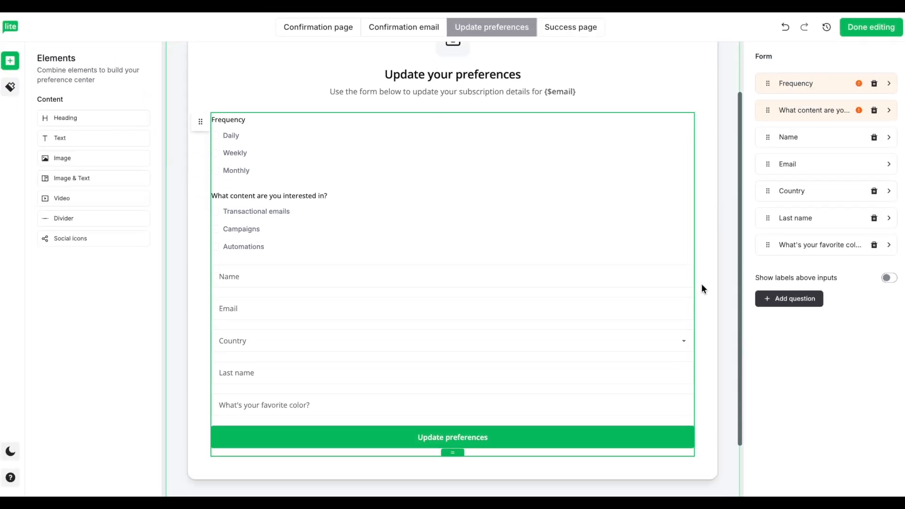
scroll(735, 244, "up", 3)
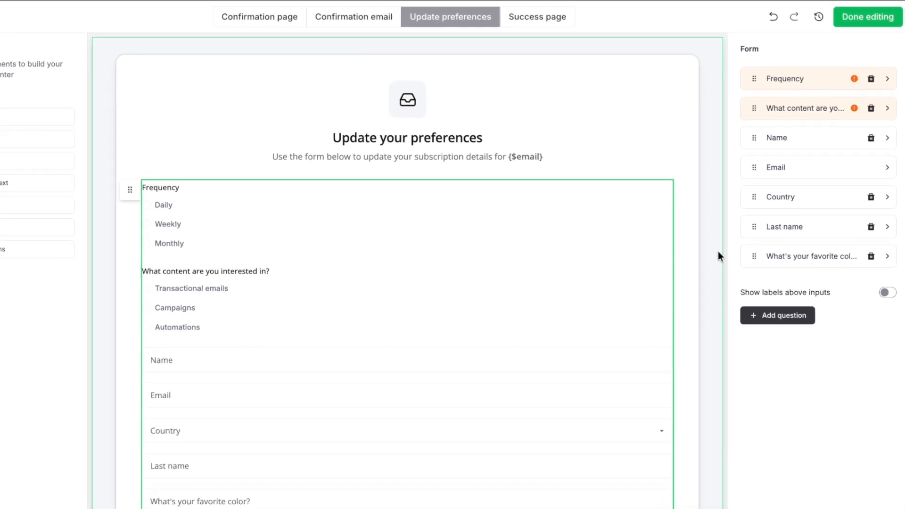
Add an Interest groups question, dropping Lead magnet prospects and test email, adding Customers and Highly Engaged Subscribers
left_click(772, 315)
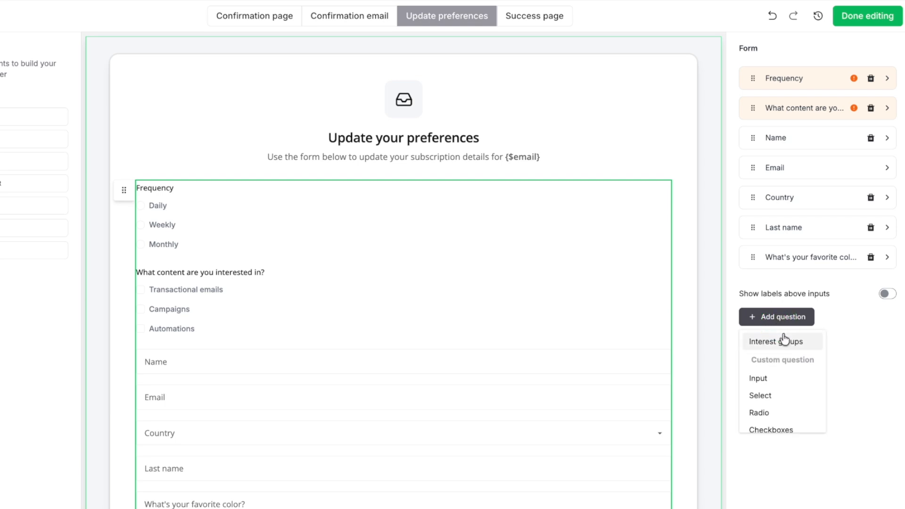
left_click(785, 339)
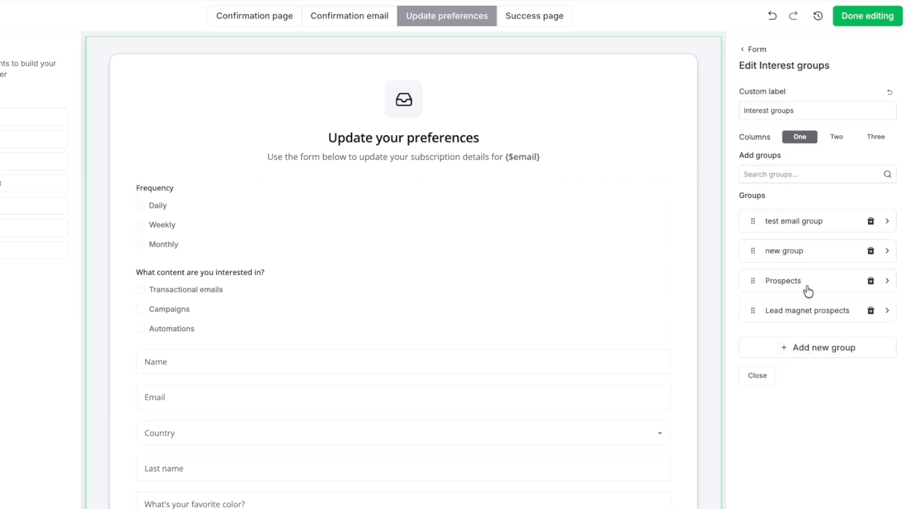
left_click(870, 311)
left_click(871, 221)
left_click(796, 175)
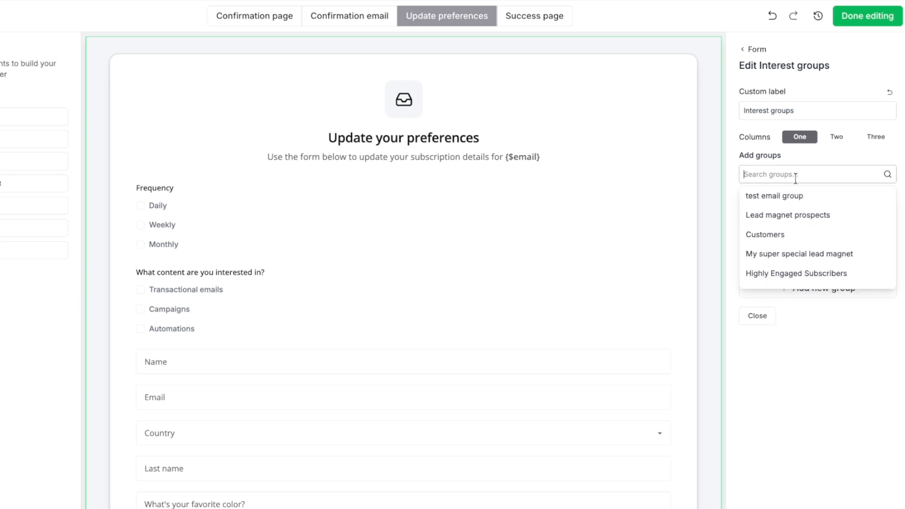
left_click(790, 236)
left_click(794, 174)
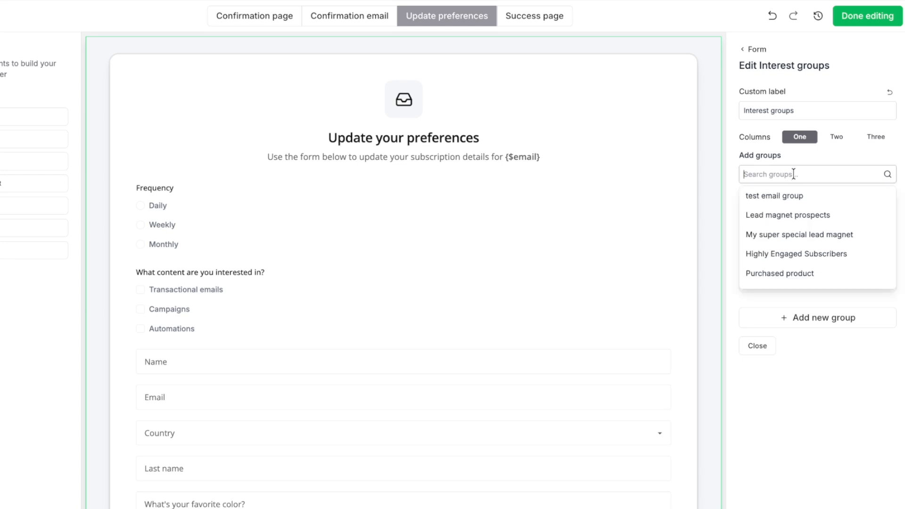
left_click(803, 255)
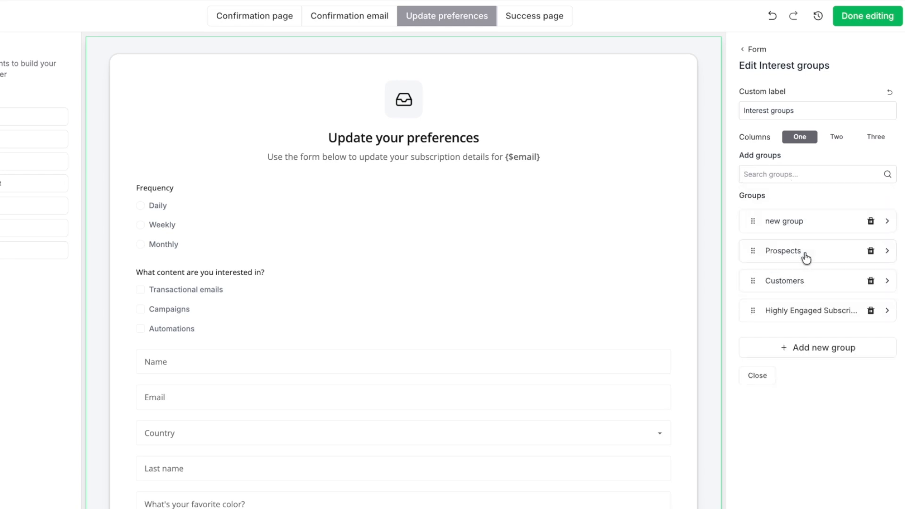
Label the first group 'Fresh content' with description 'Always get the freshest content'
left_click(796, 227)
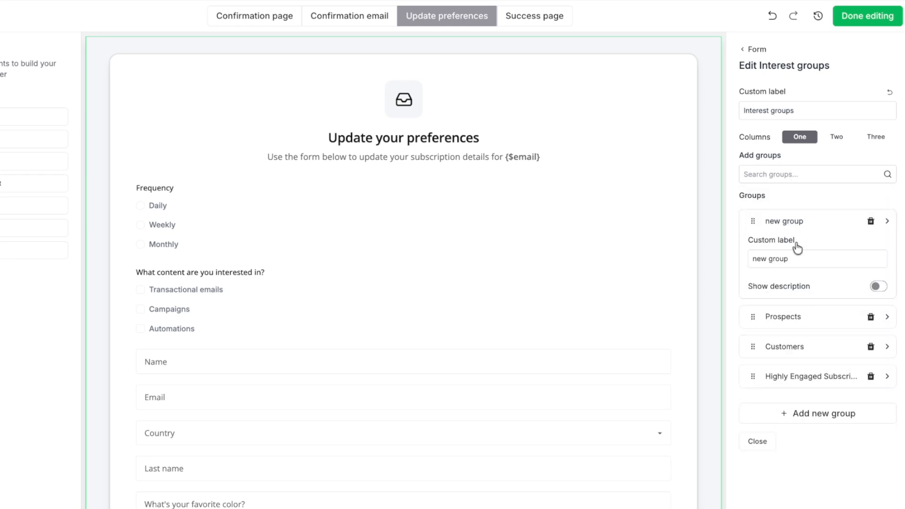
triple_click(798, 258)
type("Fresh")
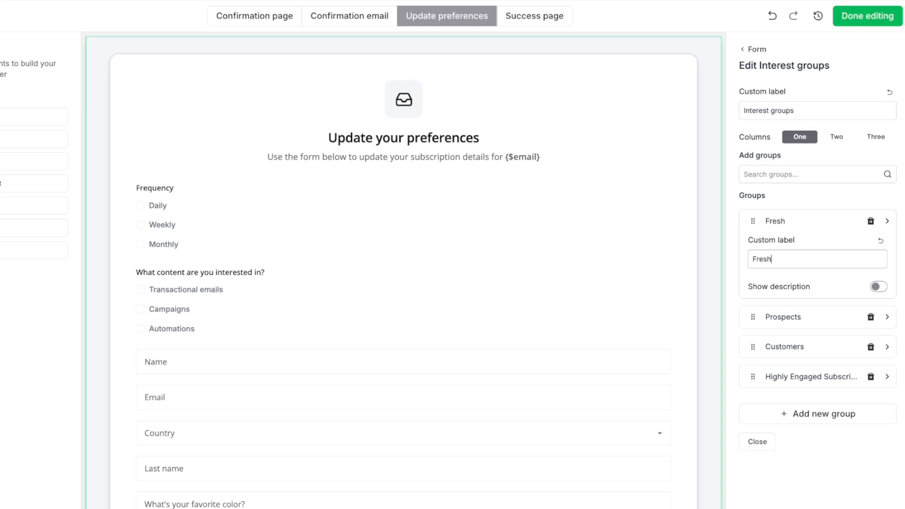
type(" content")
left_click(879, 287)
left_click(816, 329)
type("Always get the freshest content")
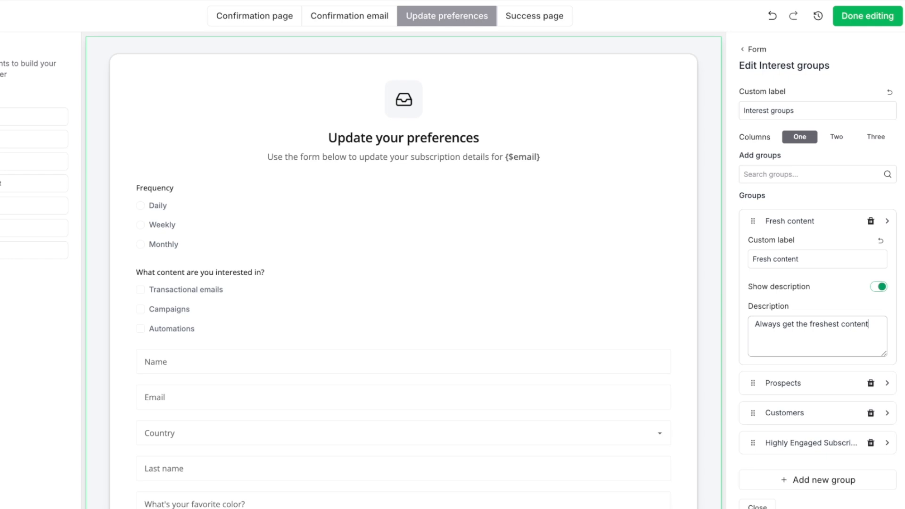
Rename Prospects to 'High value' with description 'Get actionable items to help you succeed!'
left_click(793, 387)
left_click_drag(796, 290, 740, 293)
type("High value")
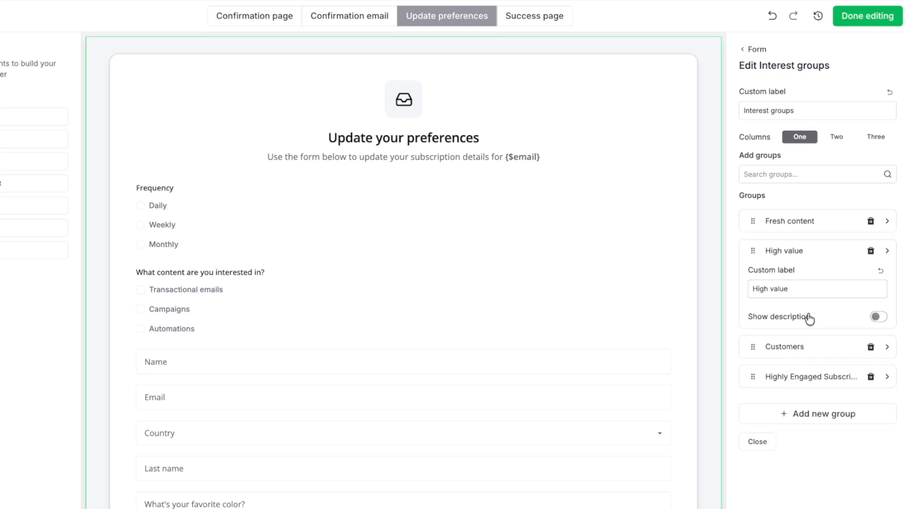
left_click(879, 318)
left_click(830, 363)
type("Get actionable items to help you succeed!")
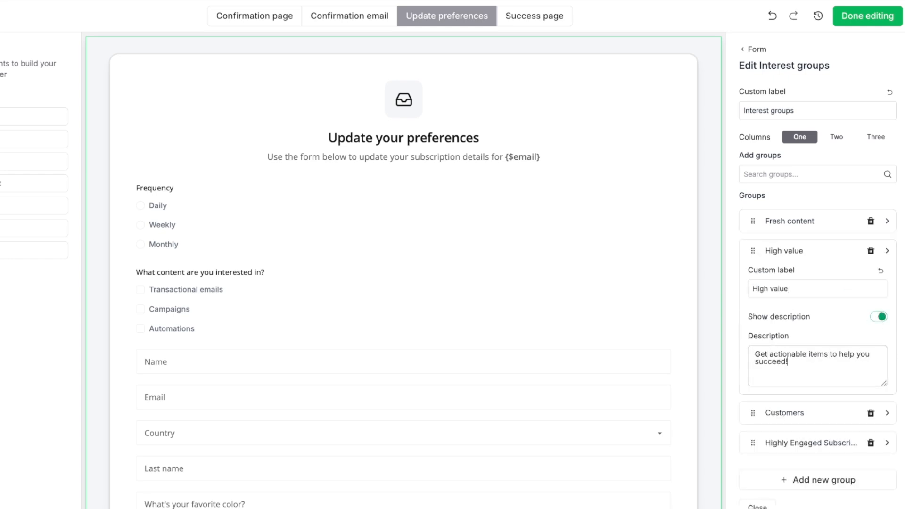
Rename Customers to 'New products' described 'Get notified about the latest products before anyone else!'
left_click(798, 417)
left_click_drag(798, 319, 750, 320)
type("New products")
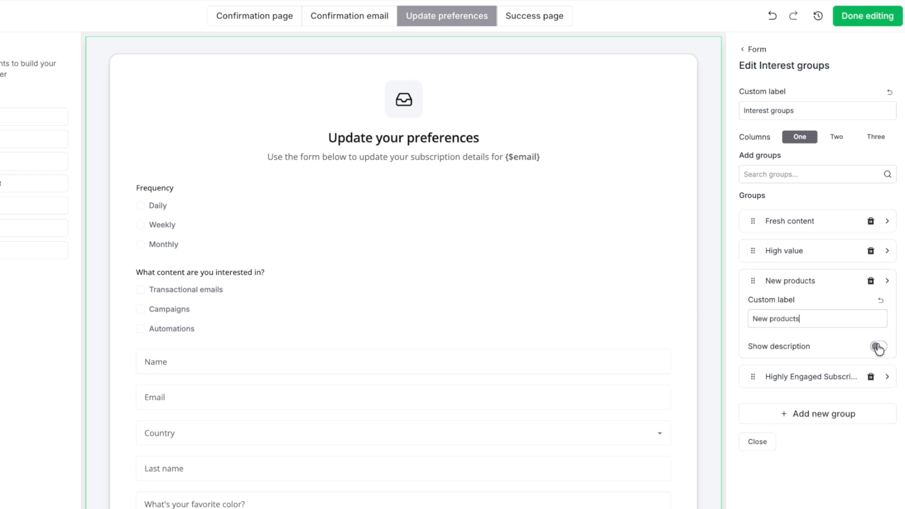
left_click(878, 347)
left_click(802, 389)
type("Get the latest products")
left_click(770, 385)
type("notified about")
left_click(777, 408)
type("before anyone else!")
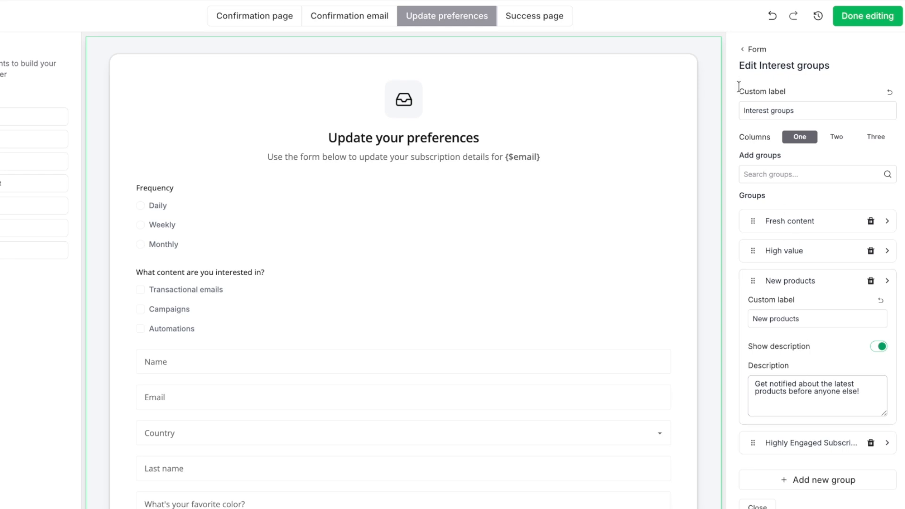
left_click(754, 49)
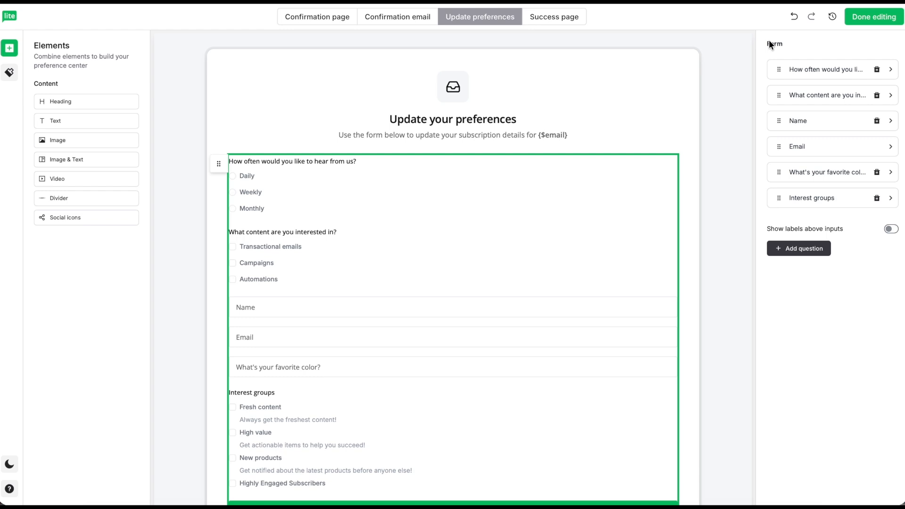
In the frequency question, briefly toggle Daily and Weekly visibility, then relabel Daily as 'Every day'
left_click(813, 69)
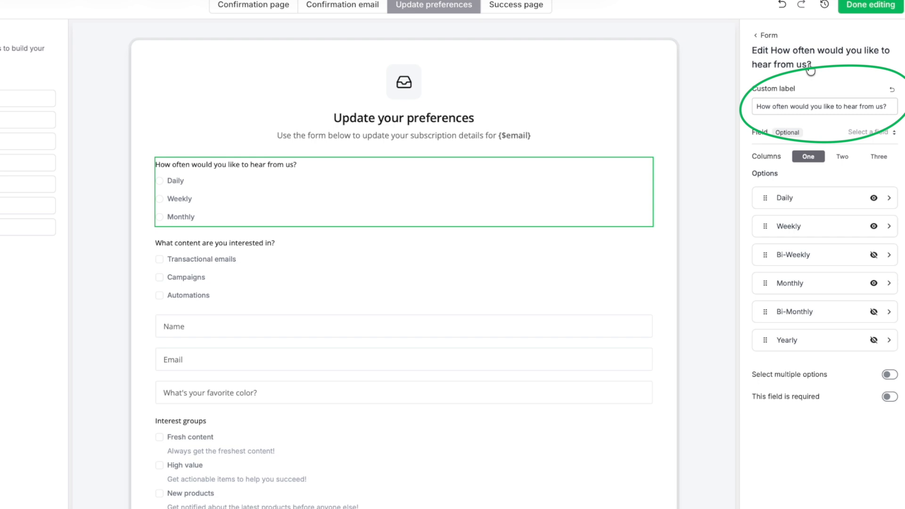
left_click(872, 198)
left_click(872, 198)
left_click(874, 227)
left_click(875, 227)
left_click(792, 204)
left_click(794, 234)
left_click_drag(794, 234, 764, 232)
type("Every day")
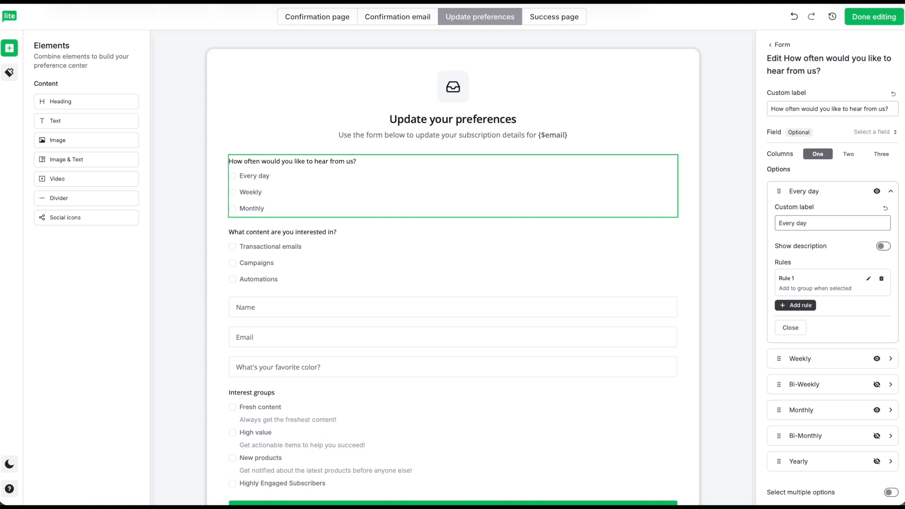
left_click(833, 192)
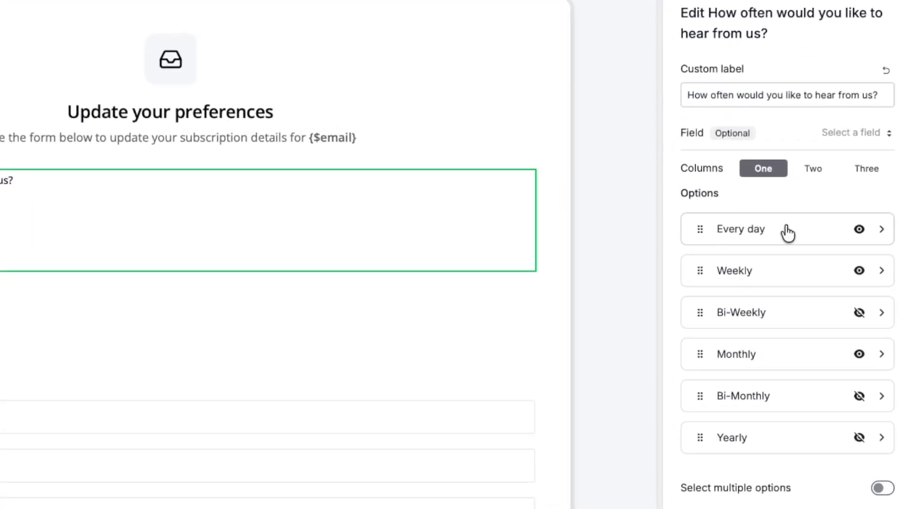
Add a rule to Every day that fires when the option is selected
left_click(789, 232)
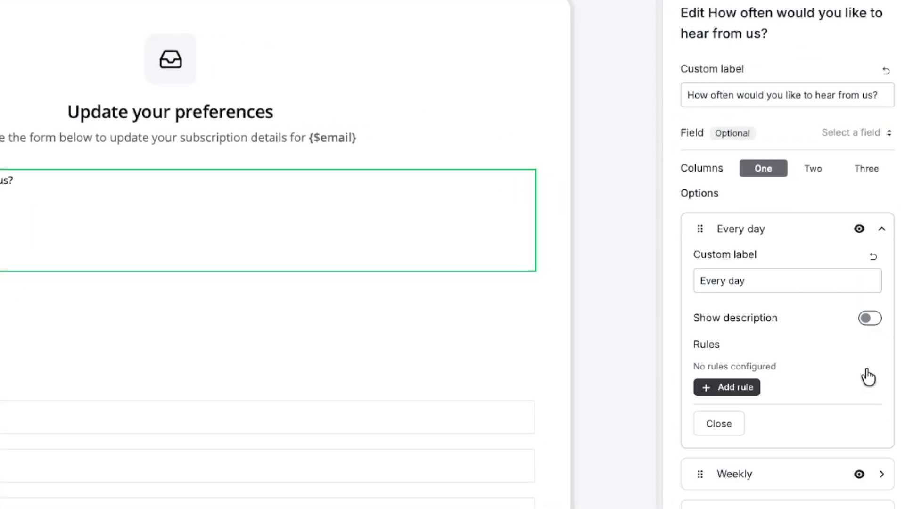
left_click(731, 370)
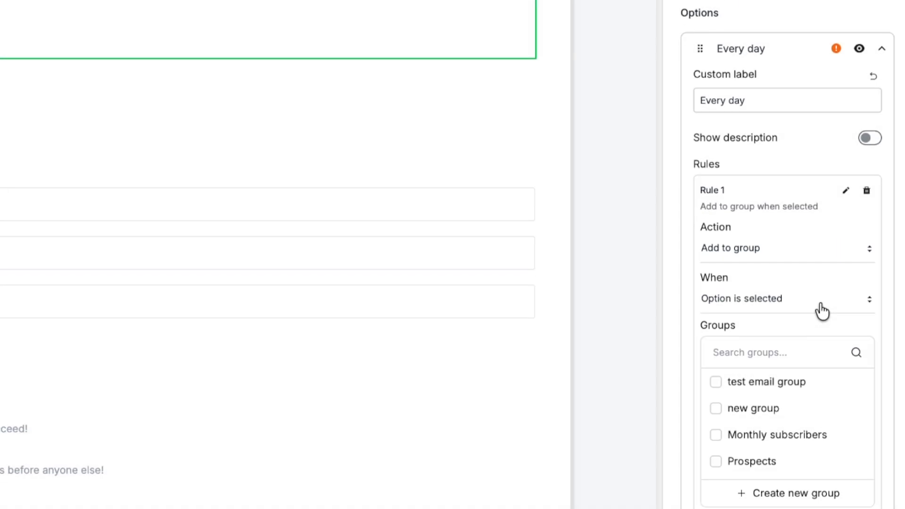
left_click(821, 287)
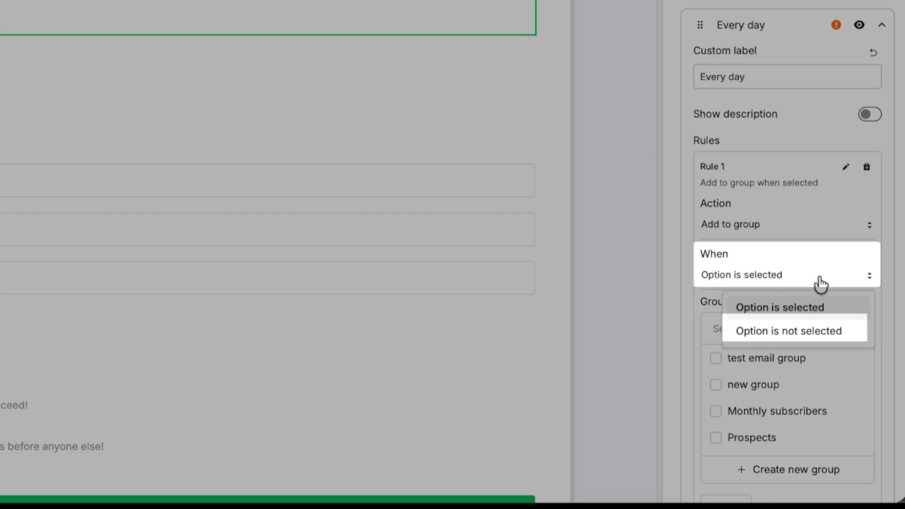
left_click(821, 283)
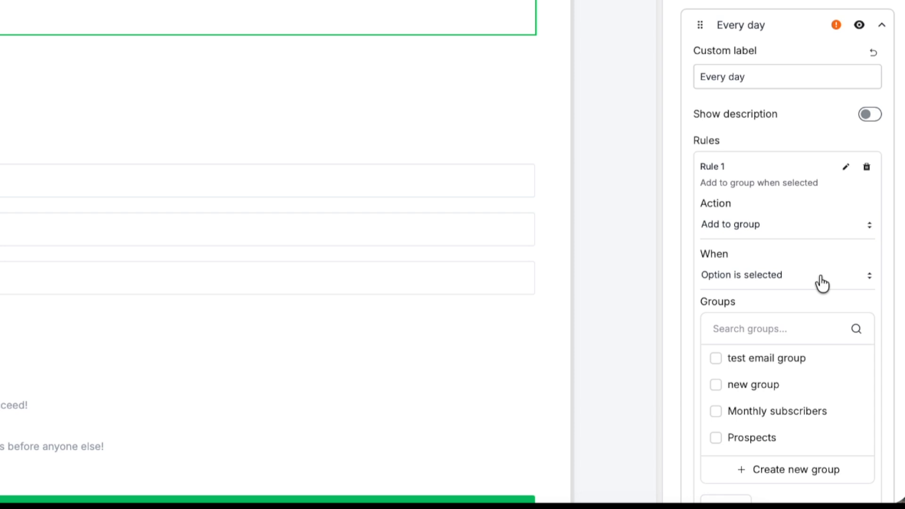
scroll(802, 273, "down", 4)
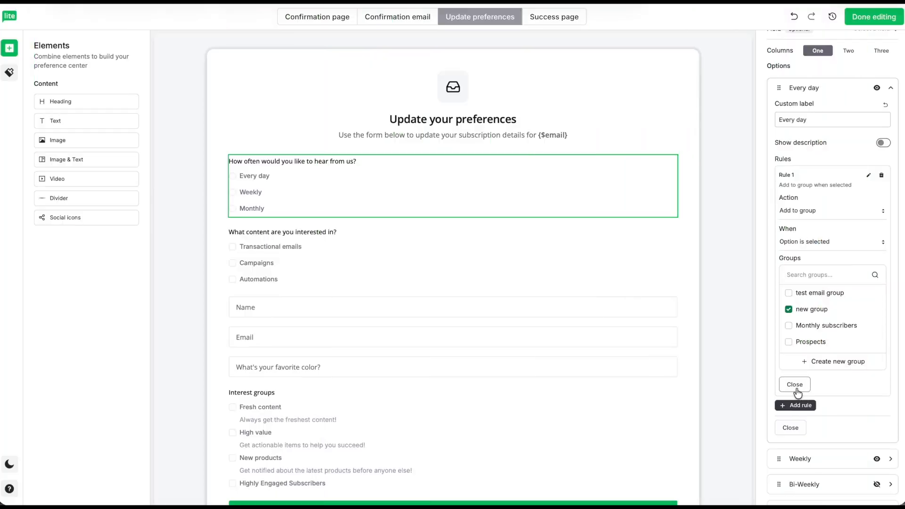
left_click(796, 385)
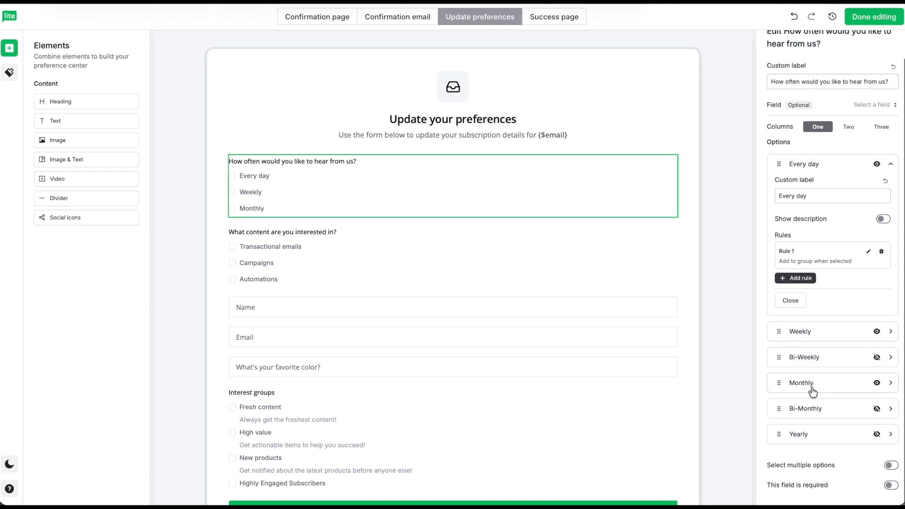
Inspect the Monthly frequency option's existing first rule
left_click(812, 387)
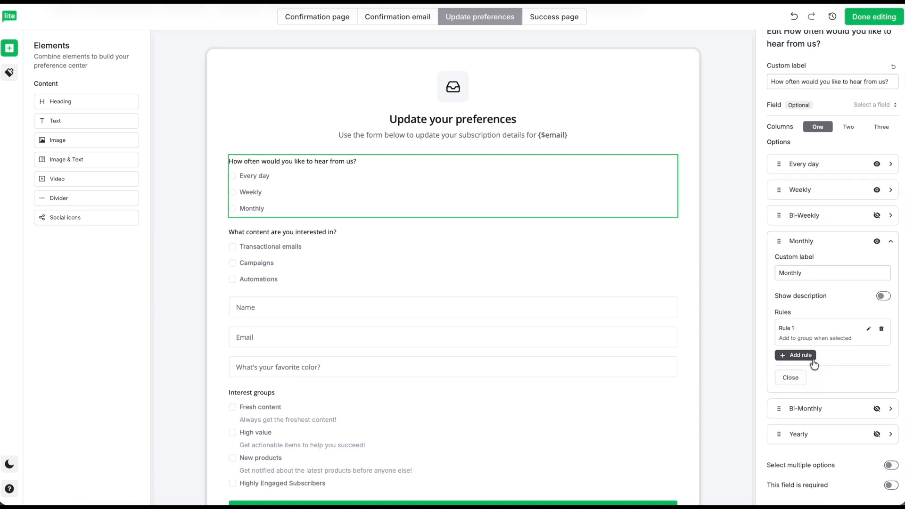
left_click(869, 330)
scroll(849, 396, "down", 2)
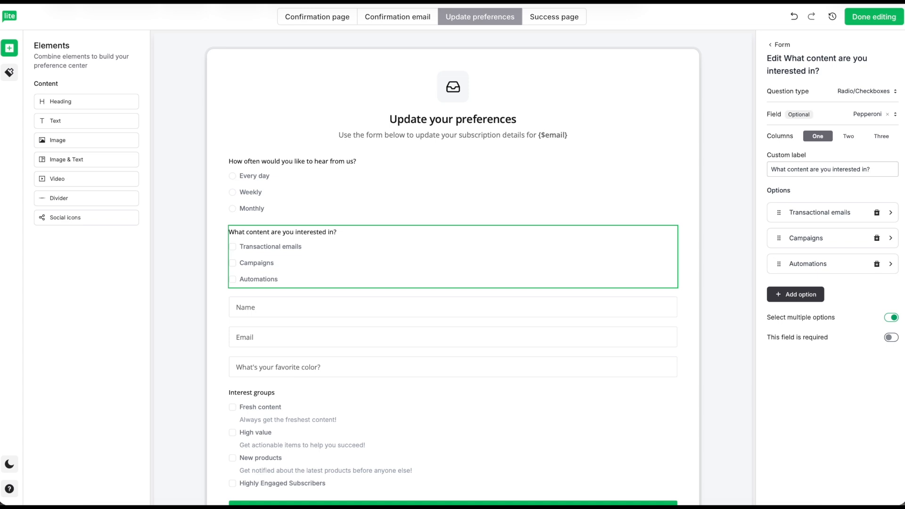
Add an Automations rule: Update a custom field, Automation interest, updated with Answer
left_click(819, 265)
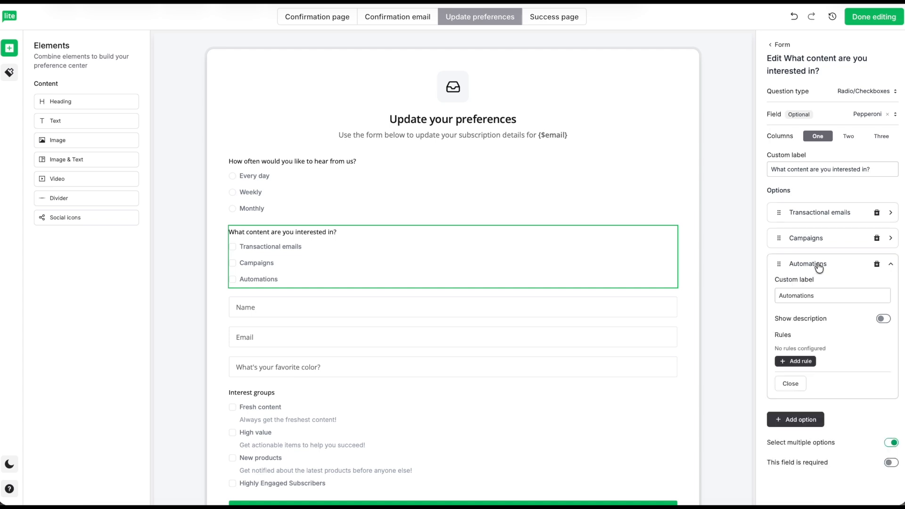
left_click(792, 362)
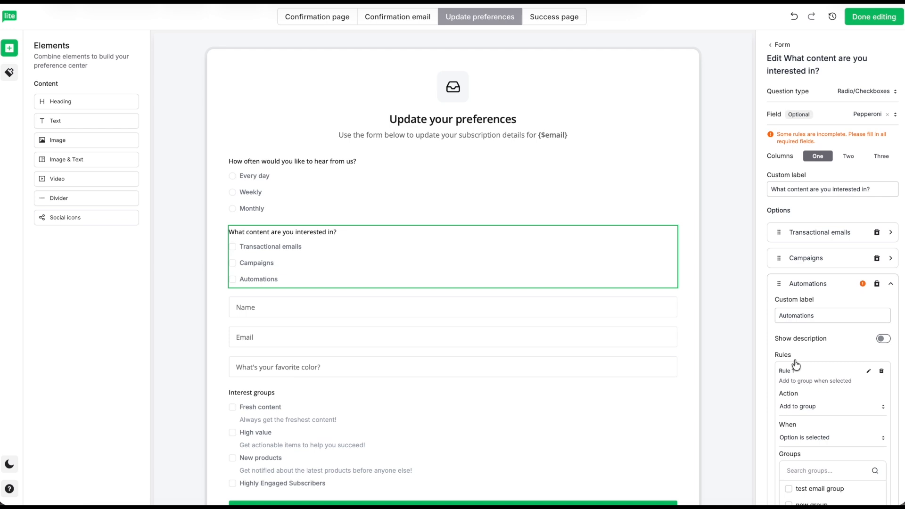
scroll(802, 358, "down", 3)
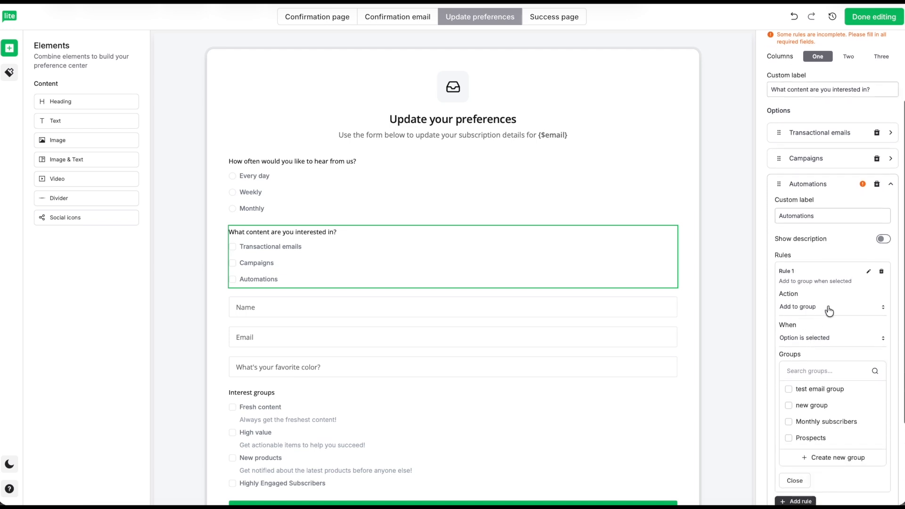
left_click(829, 311)
left_click(840, 375)
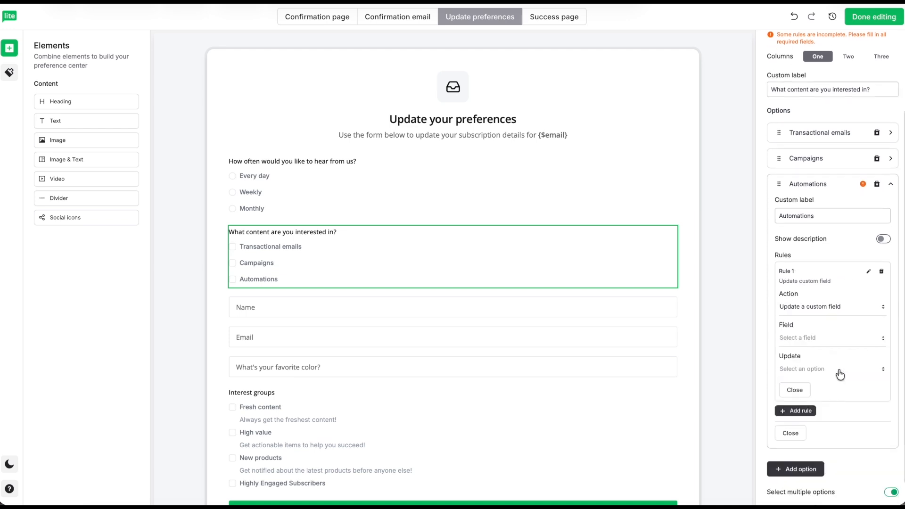
left_click(848, 342)
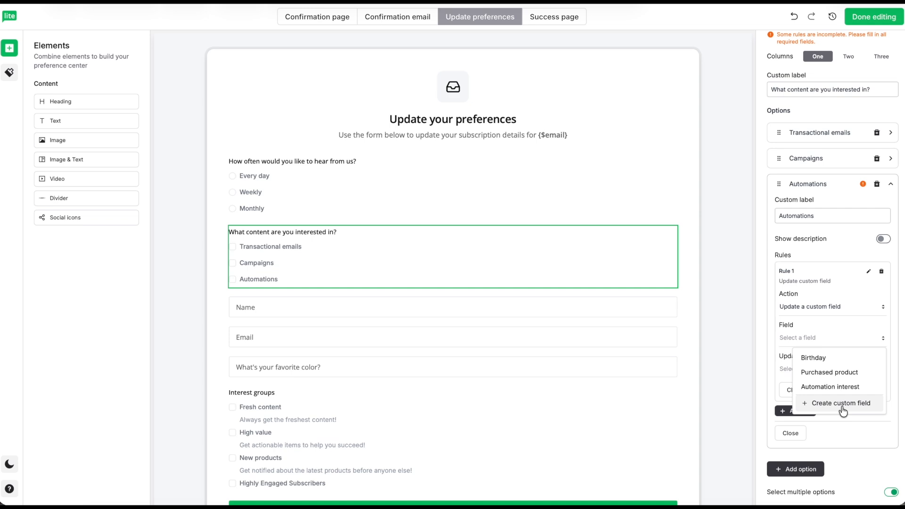
left_click(833, 388)
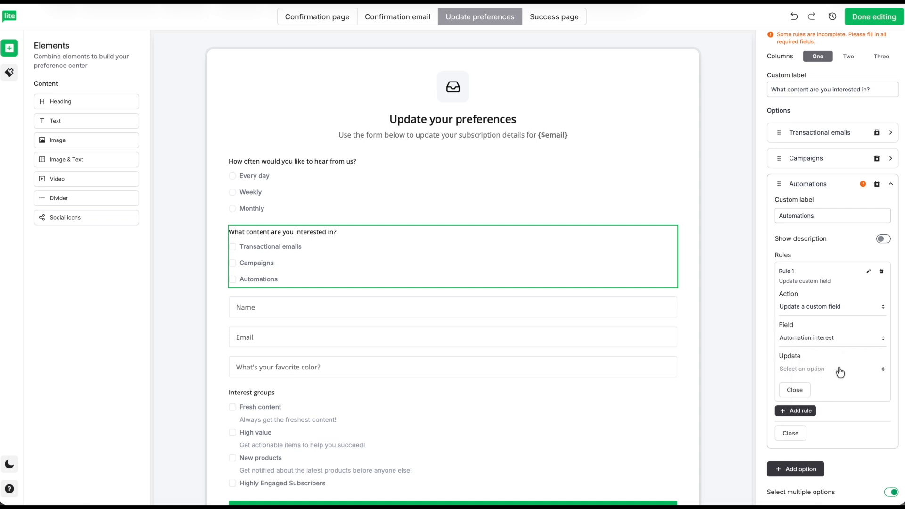
left_click(840, 372)
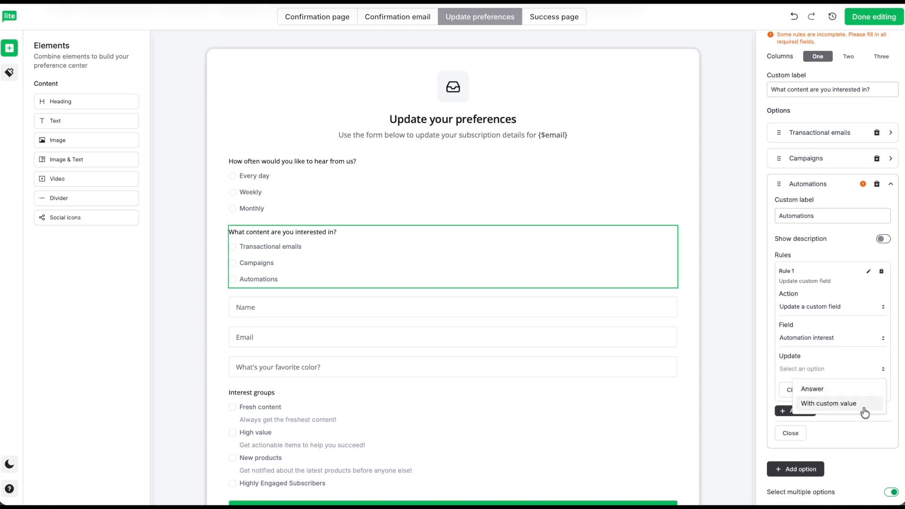
left_click(829, 389)
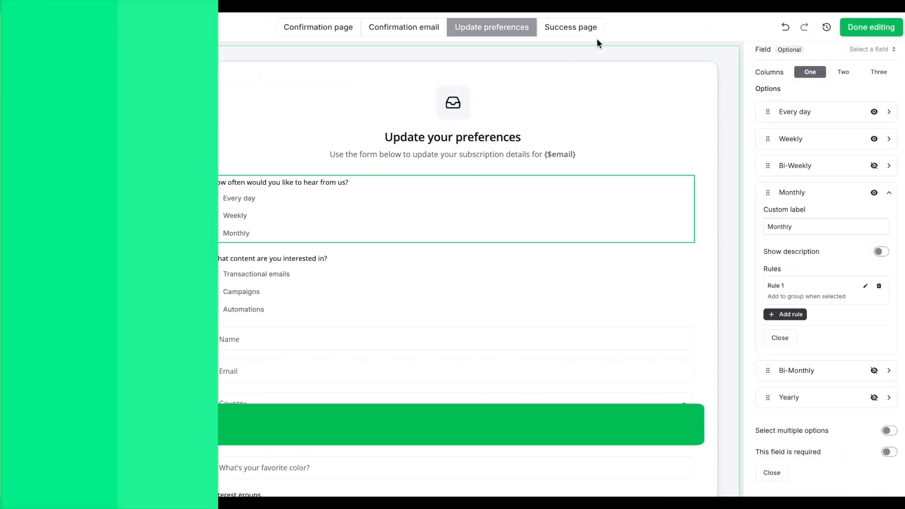
Replace the Success page heading with 'Your preferences have been saved.' and return to the Confirmation page
left_click(583, 29)
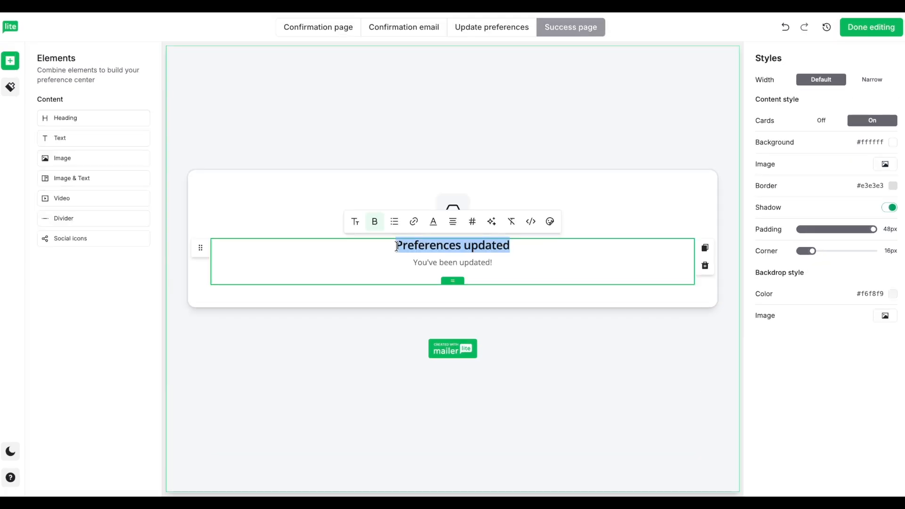
key("BackSpace")
type("Your prefe")
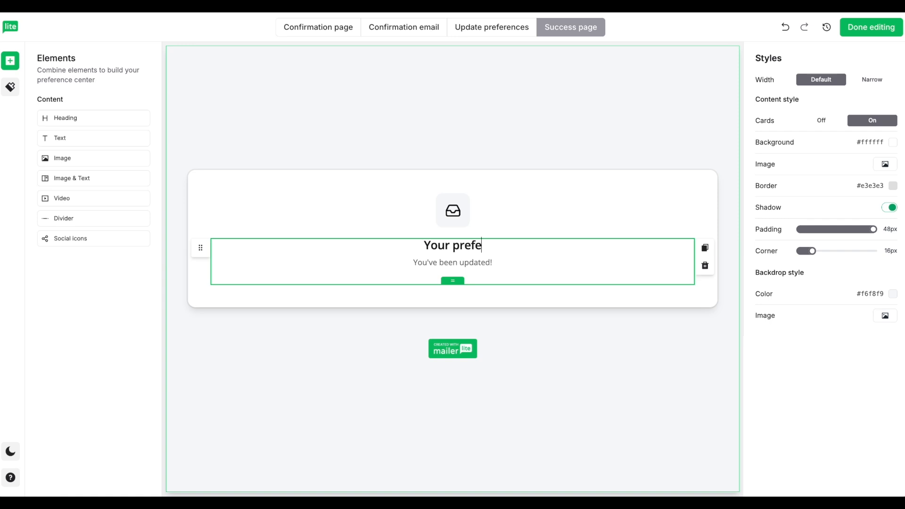
type("rences have been saved.")
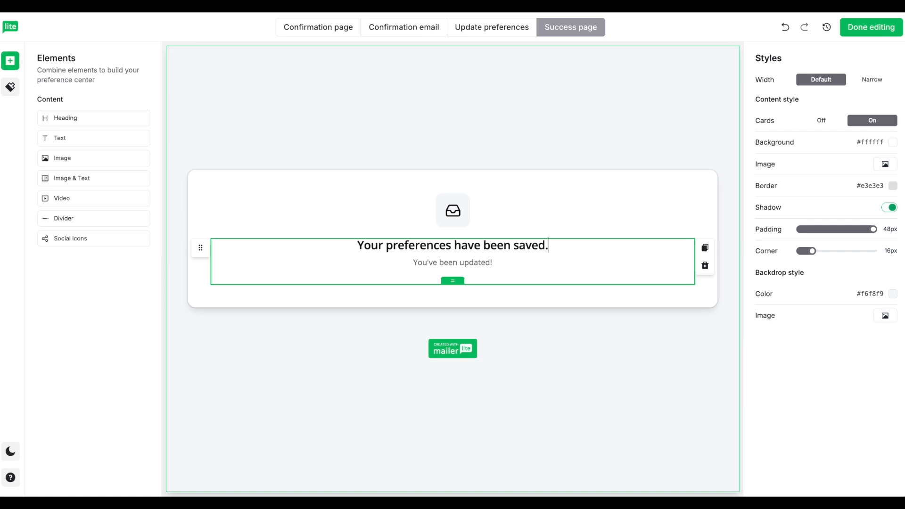
left_click(328, 31)
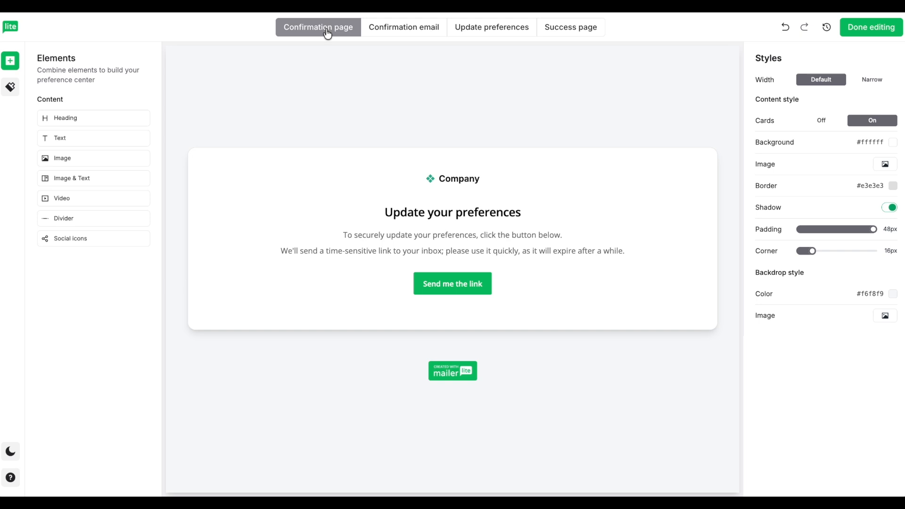
Add an image block above the Confirmation email's greeting, then finish with Done editing
left_click(398, 29)
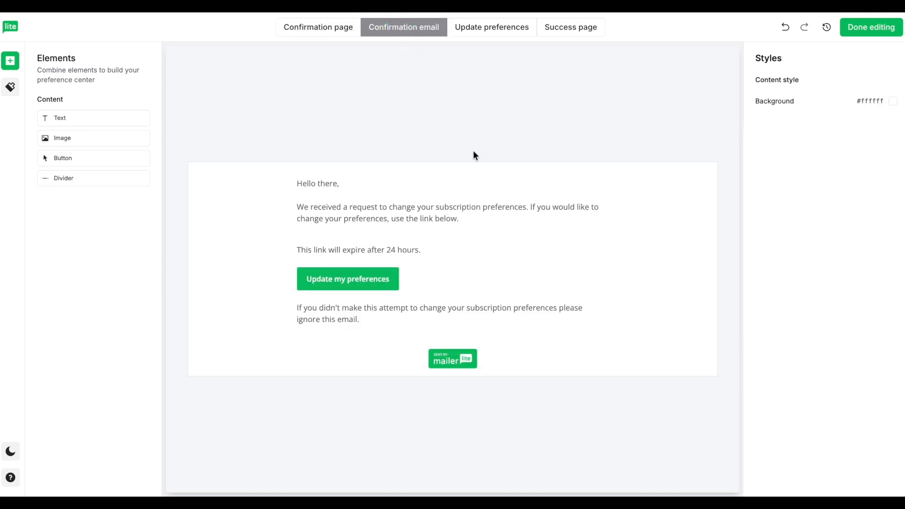
left_click(513, 244)
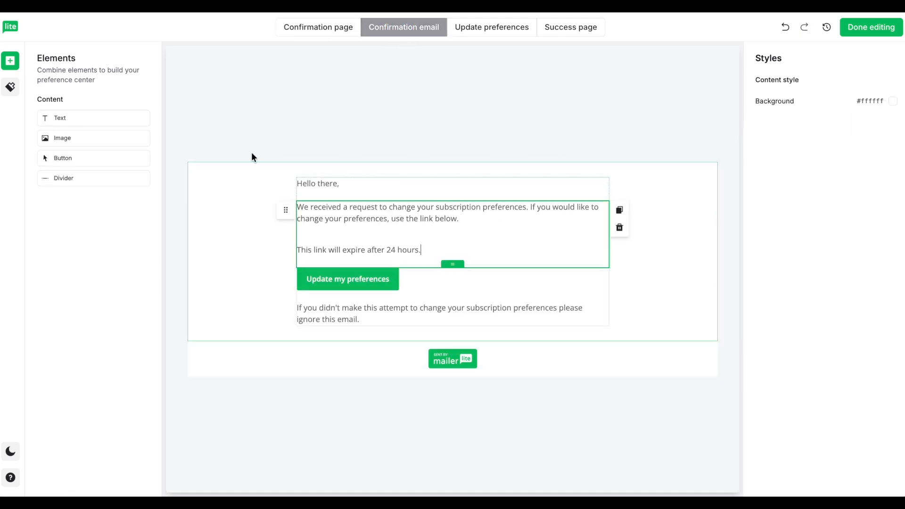
left_click_drag(72, 139, 353, 179)
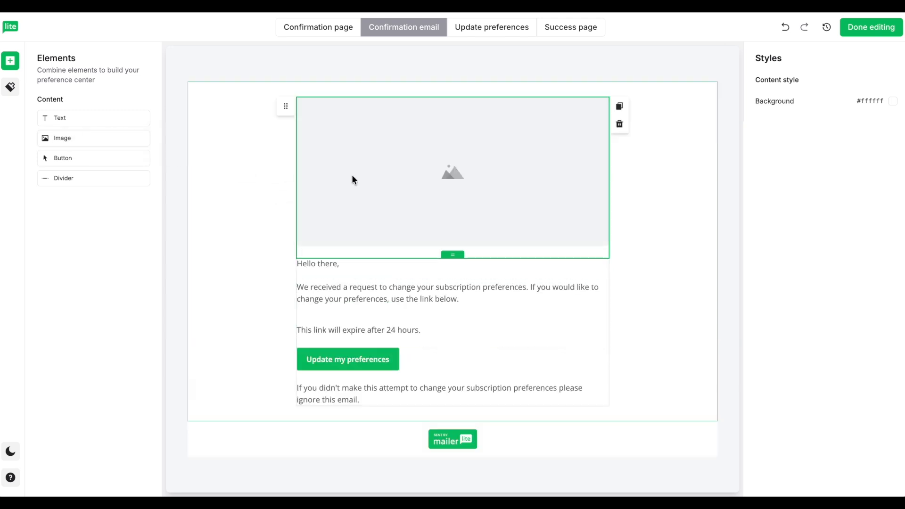
left_click(353, 177)
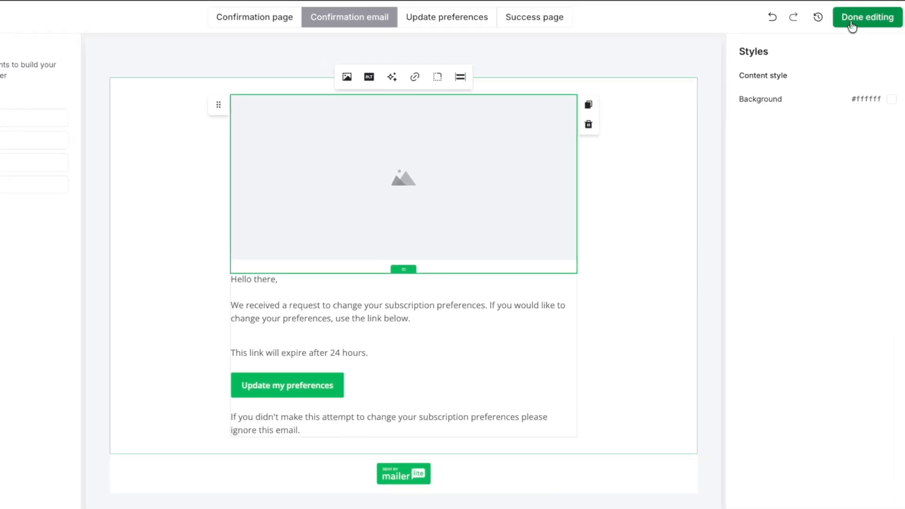
left_click(853, 26)
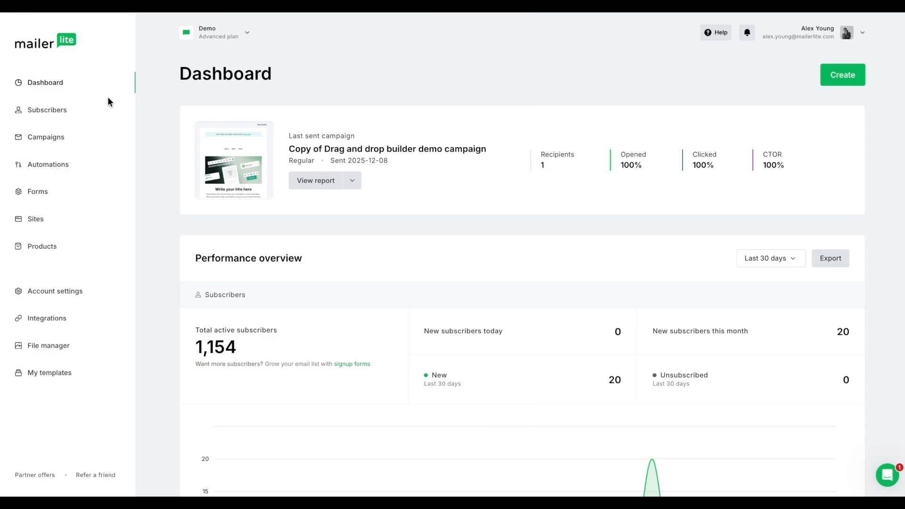
Create a new Regular campaign from scratch in the Drag & drop editor
left_click(42, 138)
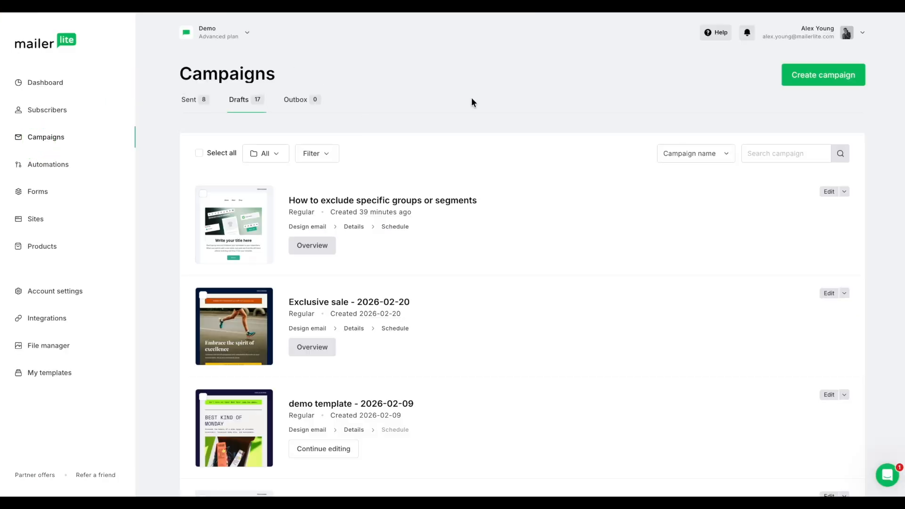
left_click(823, 74)
left_click(169, 179)
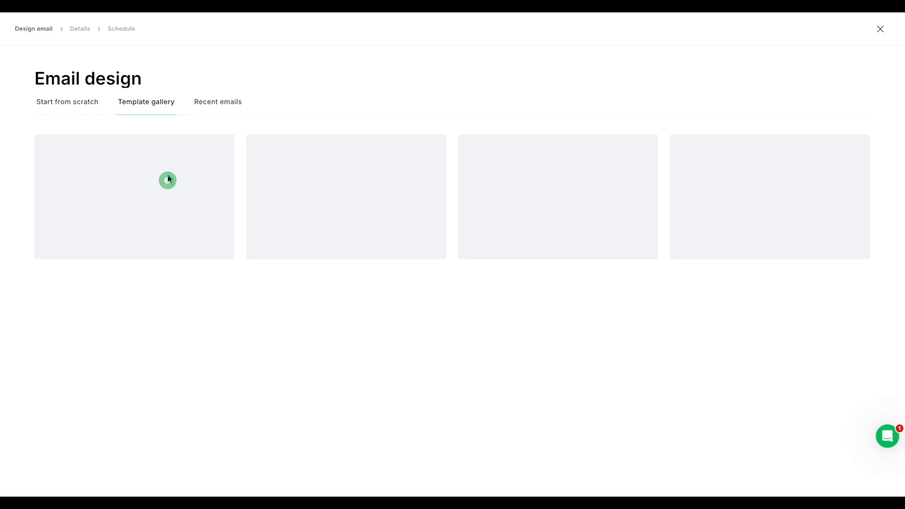
left_click(275, 269)
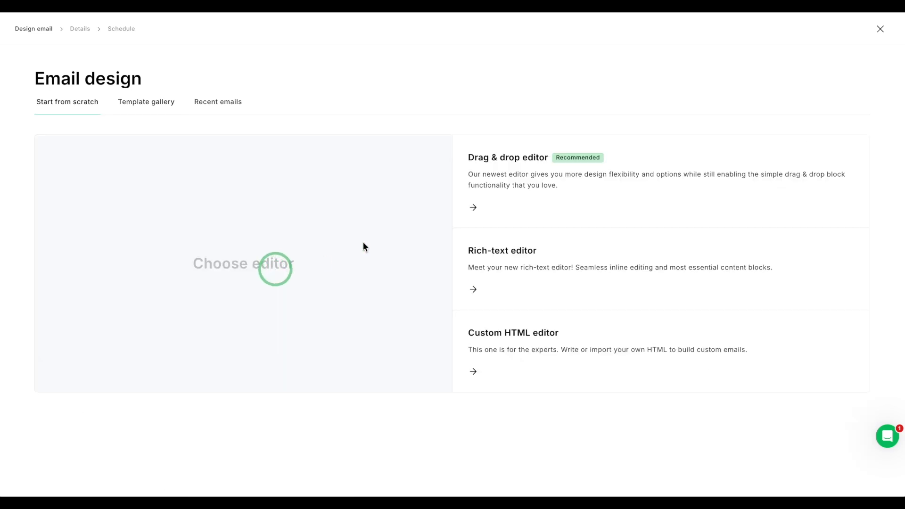
left_click(509, 158)
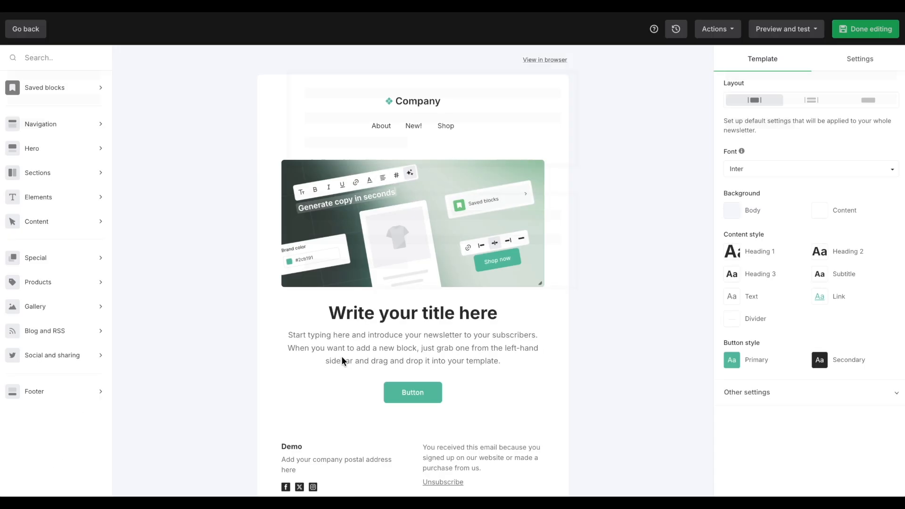
Search the blocks for 'foot' and select the email's Basic footer
scroll(343, 357, "down", 2)
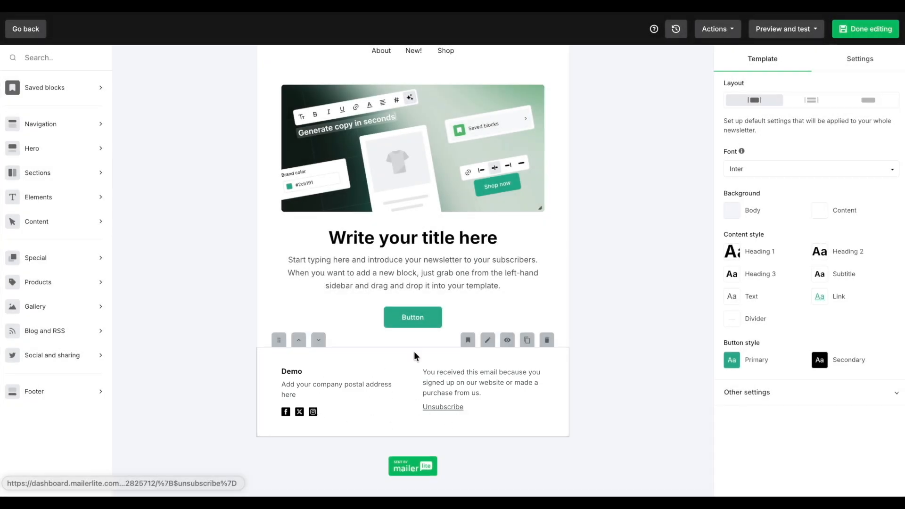
left_click(29, 58)
type("foot")
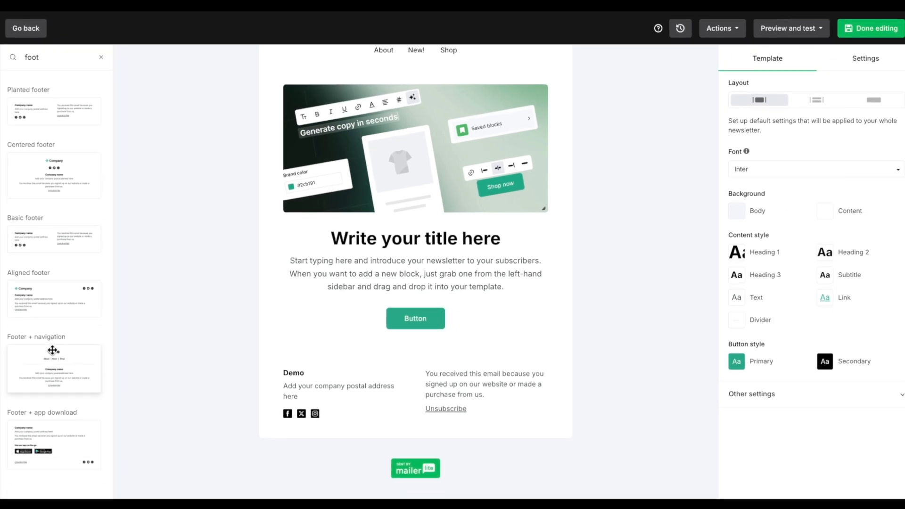
left_click(594, 419)
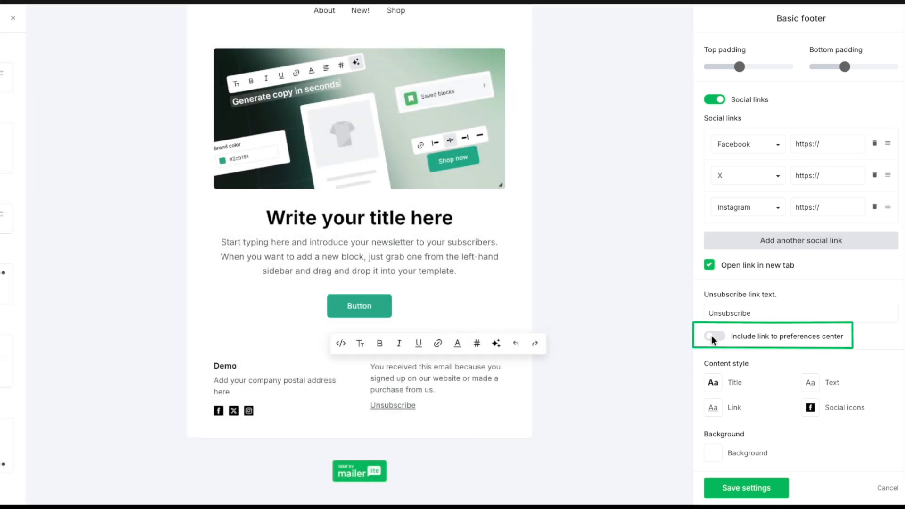
Enable the footer's preferences center link and set its text to 'Update preferences'
left_click(713, 336)
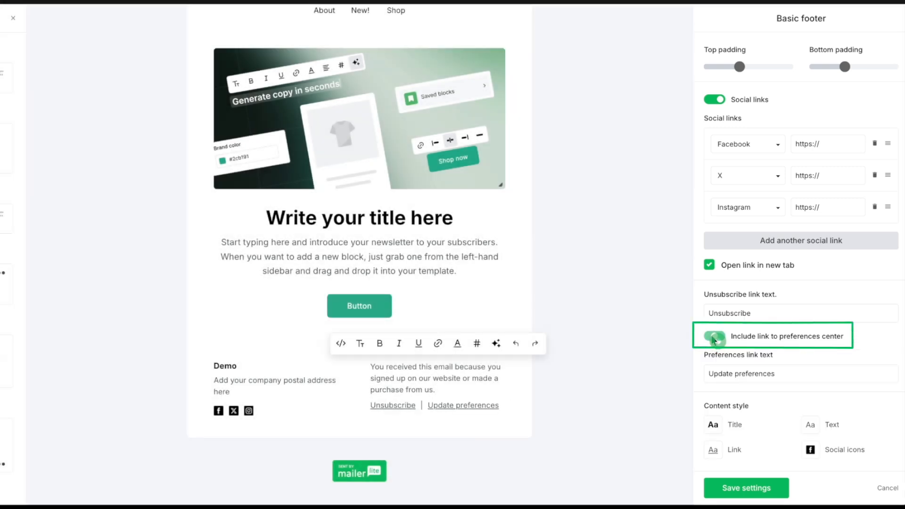
left_click(753, 486)
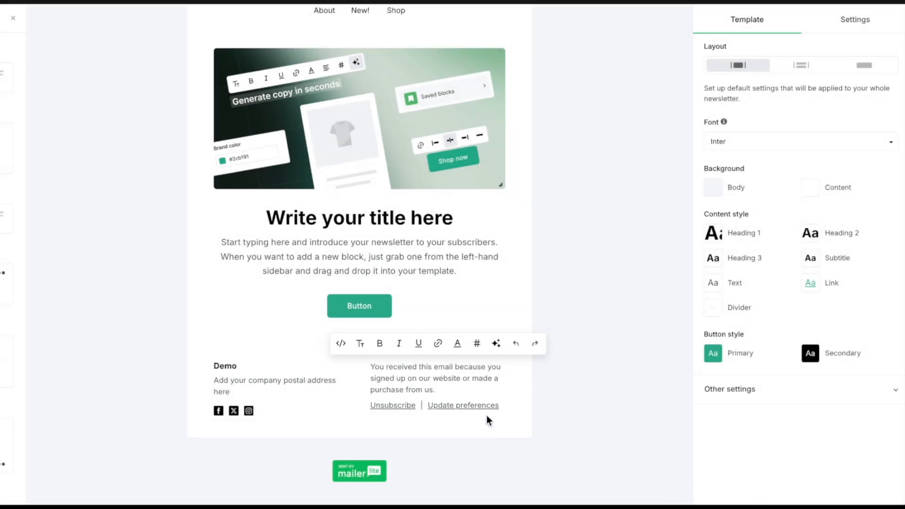
left_click(505, 407)
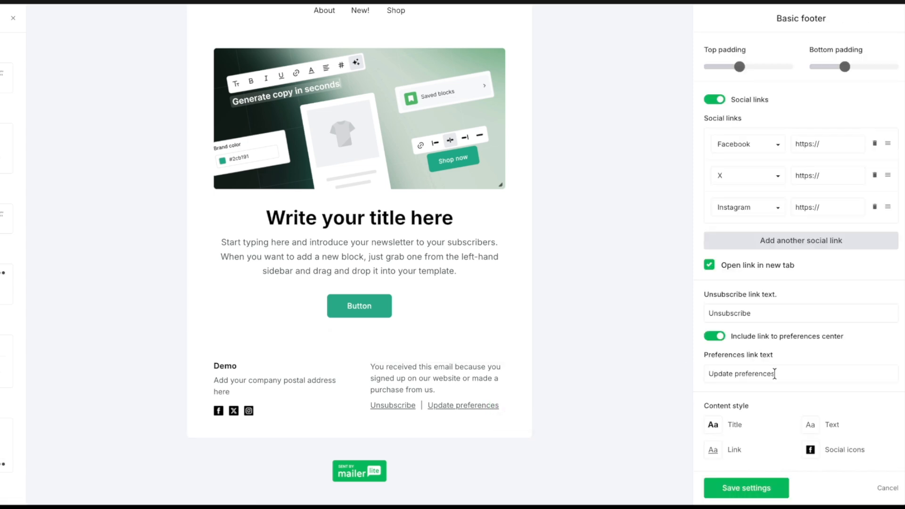
left_click(732, 373)
type("your em")
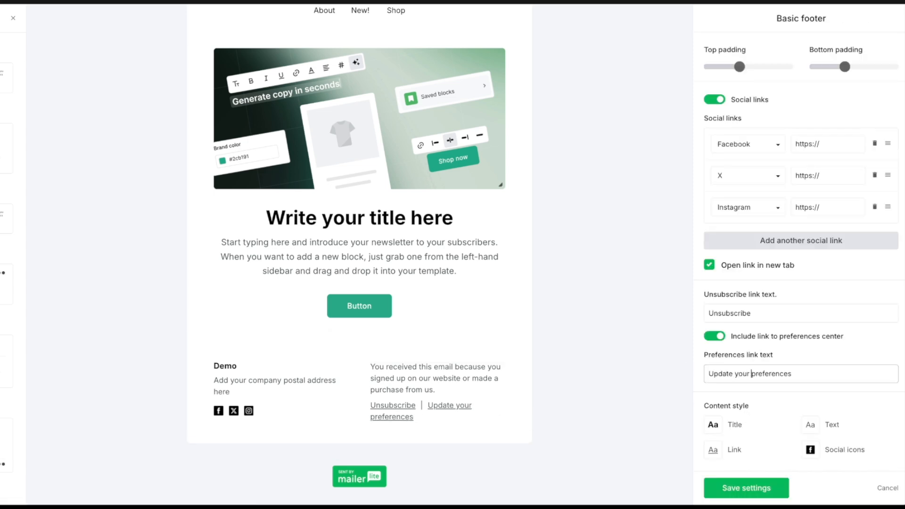
type("ail")
left_click_drag(807, 382, 691, 381)
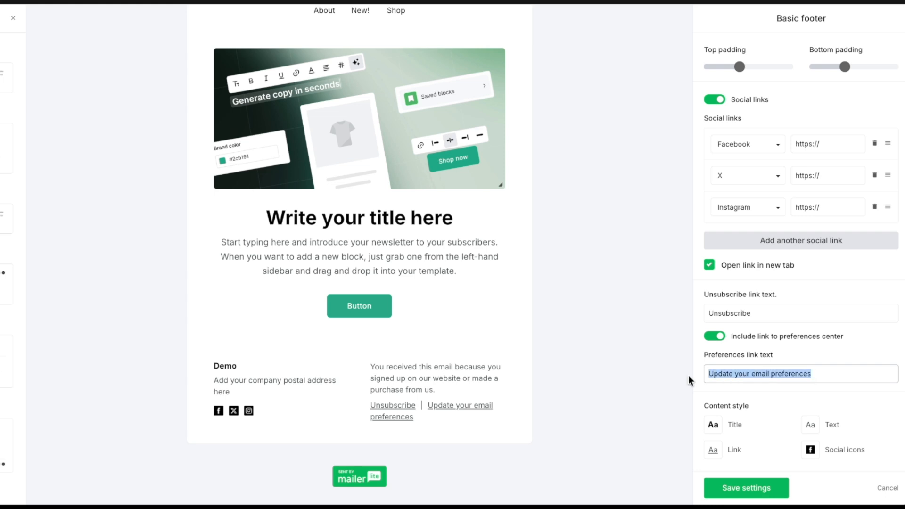
type("Choose what you hear from us")
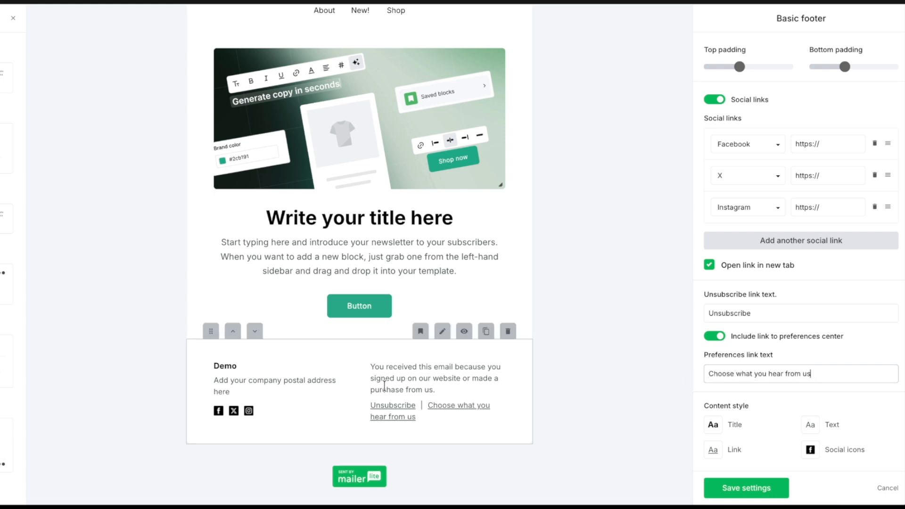
key("ctrl+a")
type("Update preferences")
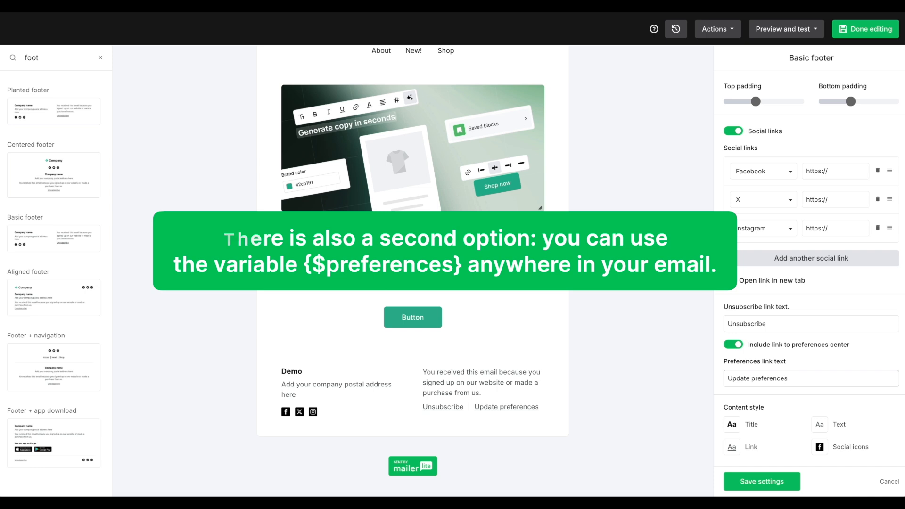
Link the hero button to {$preferences} and finish the email design
left_click(428, 318)
left_click(377, 298)
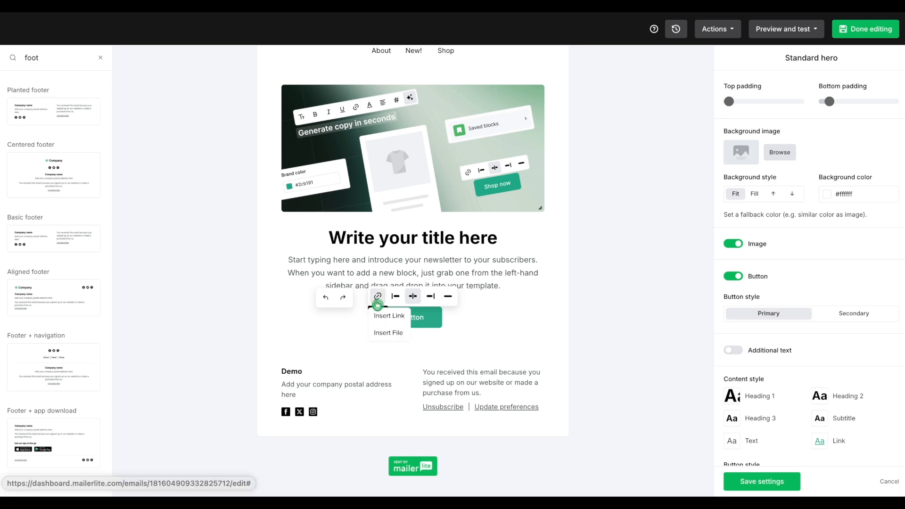
left_click(379, 317)
type("{$preferences}")
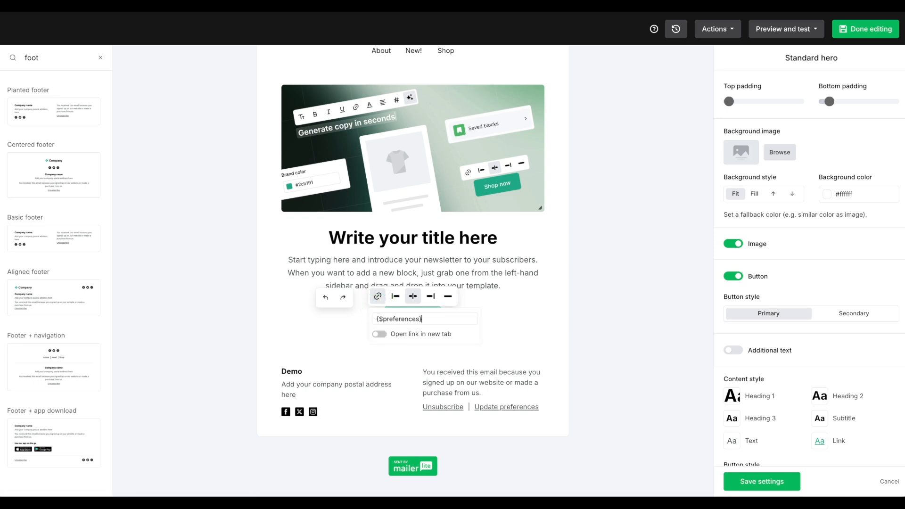
key("Return")
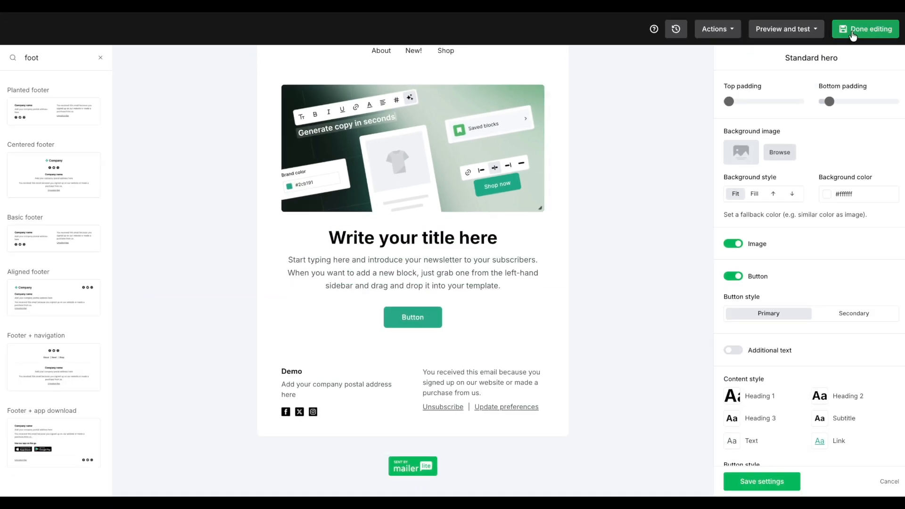
left_click(853, 34)
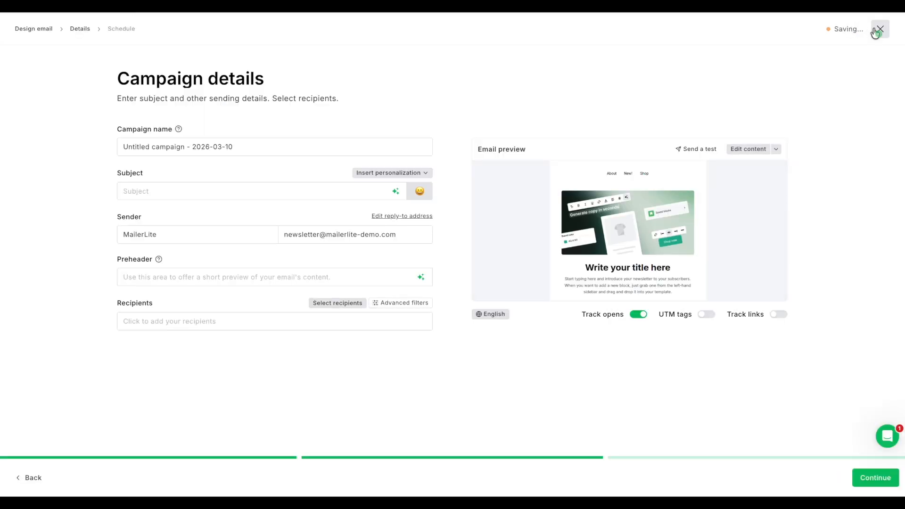
Keep the campaign as a draft and view Preference center subscriber activity in account settings
left_click(874, 28)
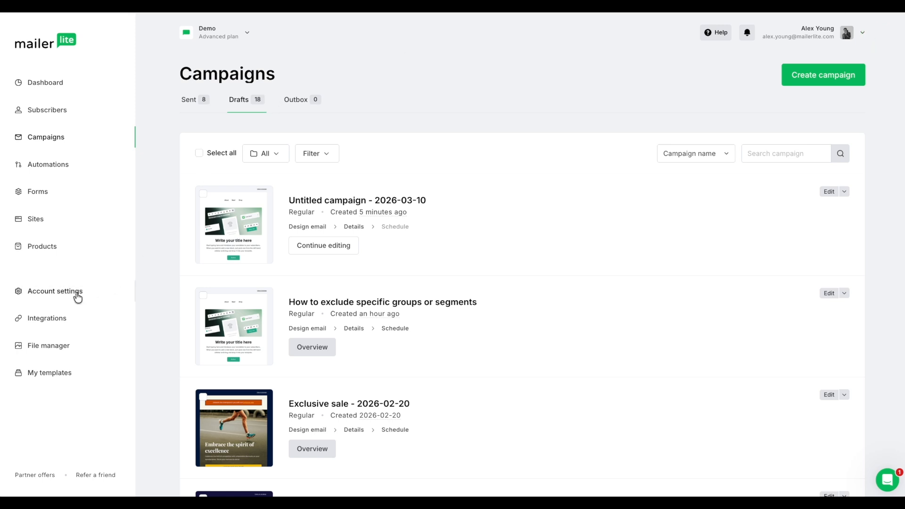
left_click(63, 292)
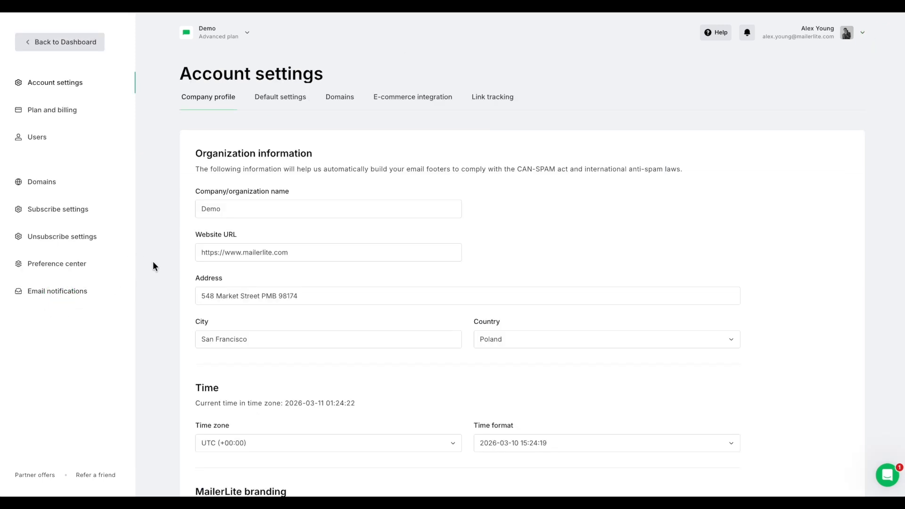
left_click(53, 268)
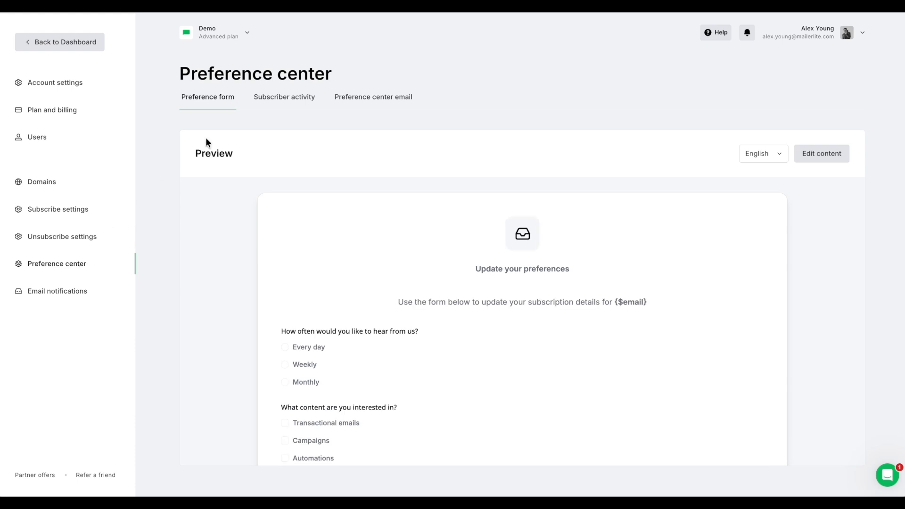
left_click(267, 108)
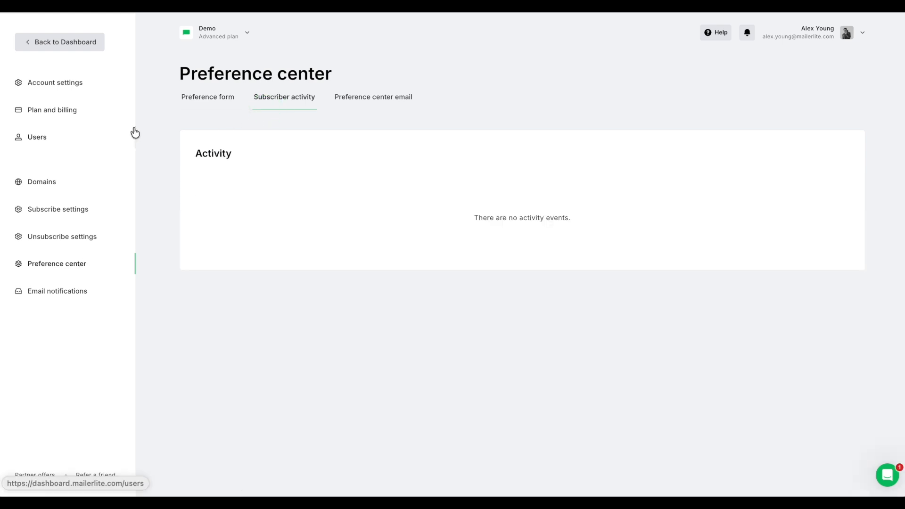
Go to the Subscribers list and search for a subscriber by name
left_click(43, 44)
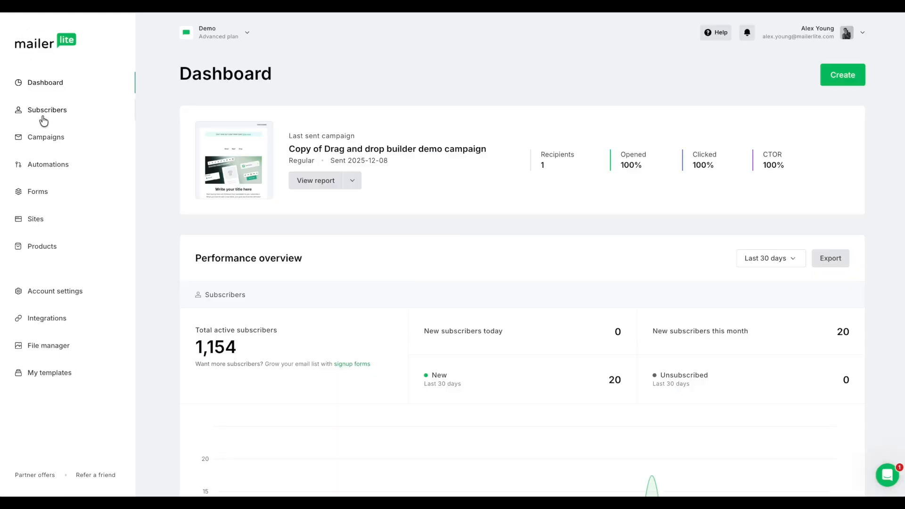
left_click(43, 118)
scroll(802, 279, "down", 1)
left_click(802, 279)
type("alex")
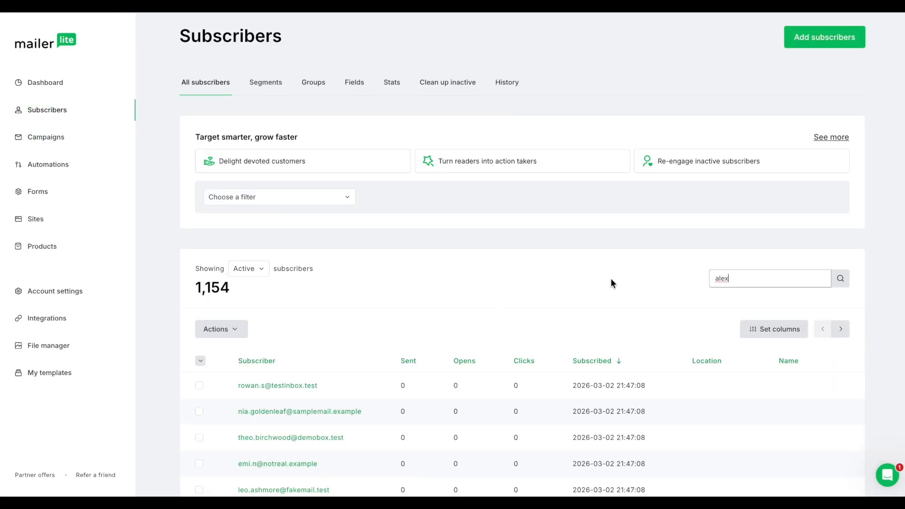